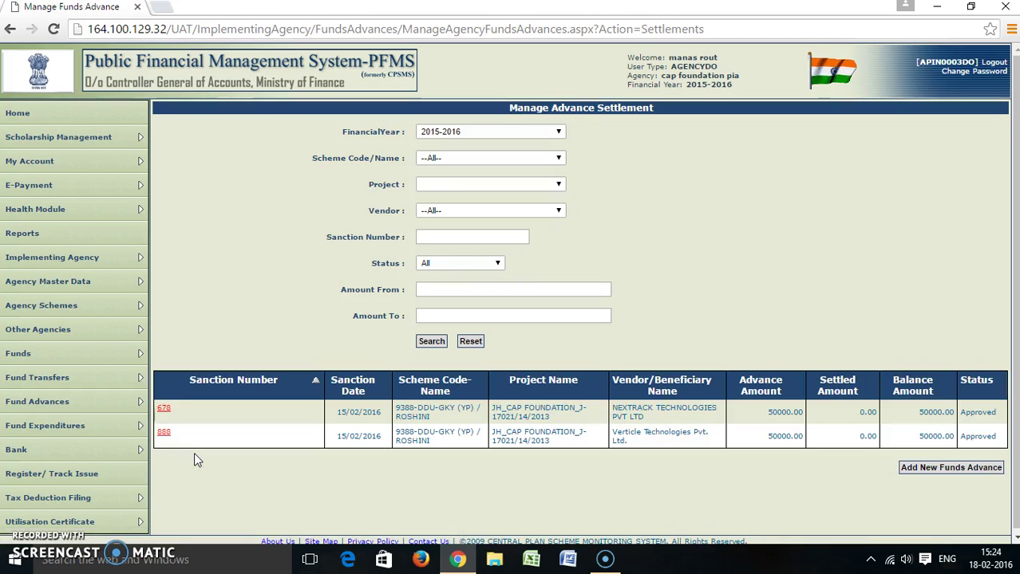
Open the approved advance of Verticle Technologies Pvt. Ltd. and start a new settlement for it
left_click(235, 440)
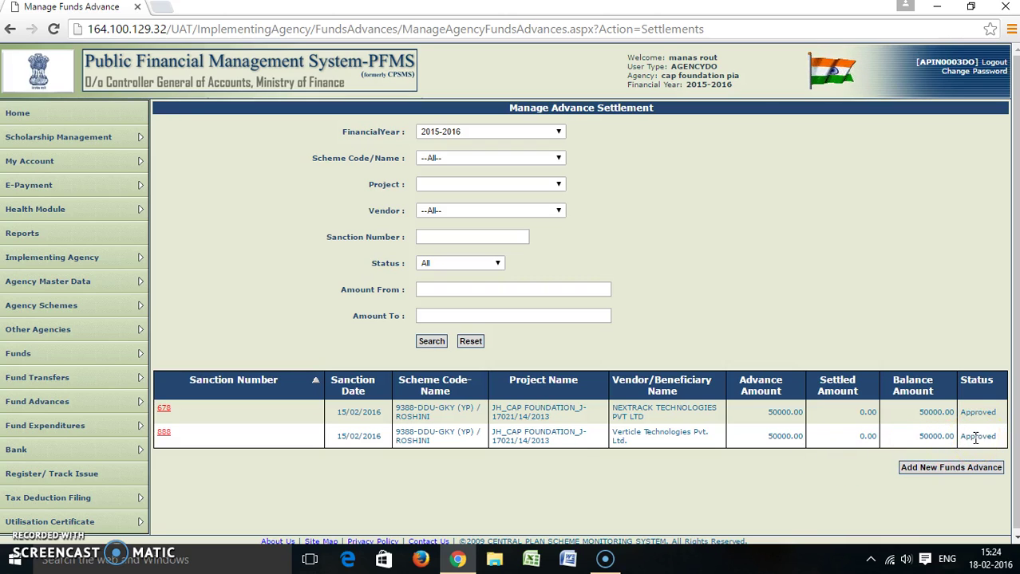
left_click(165, 434)
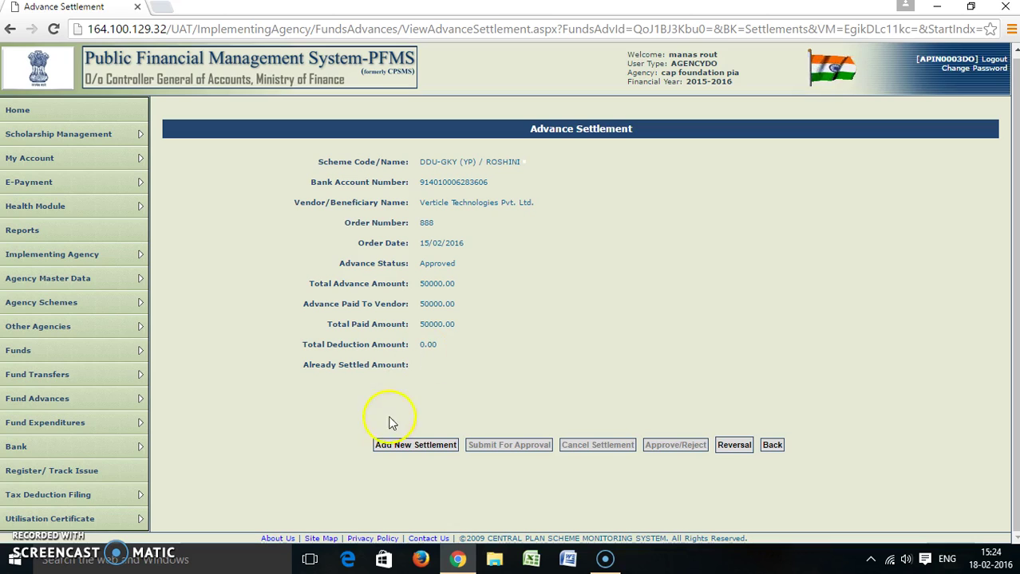
left_click(397, 449)
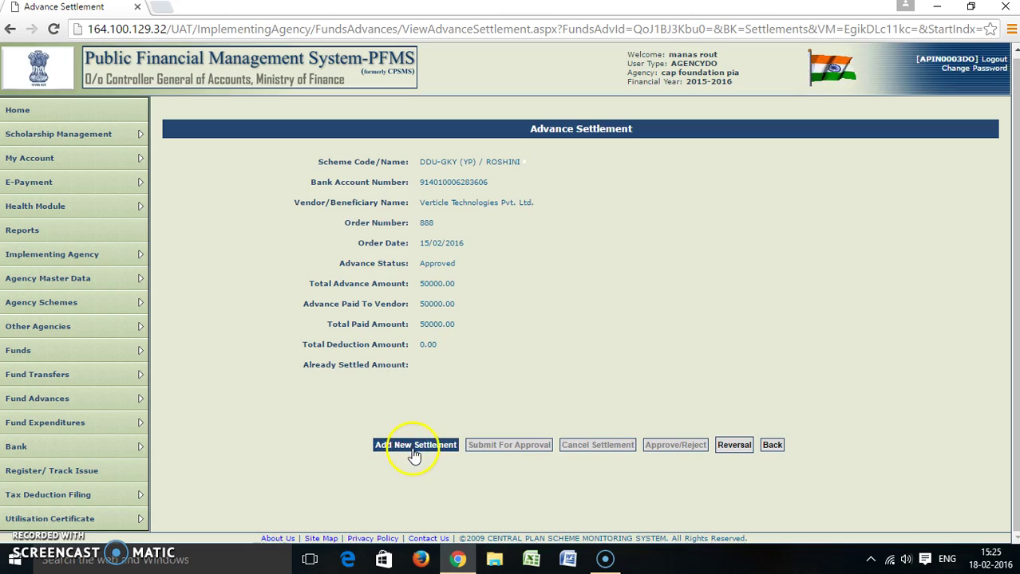
left_click(421, 453)
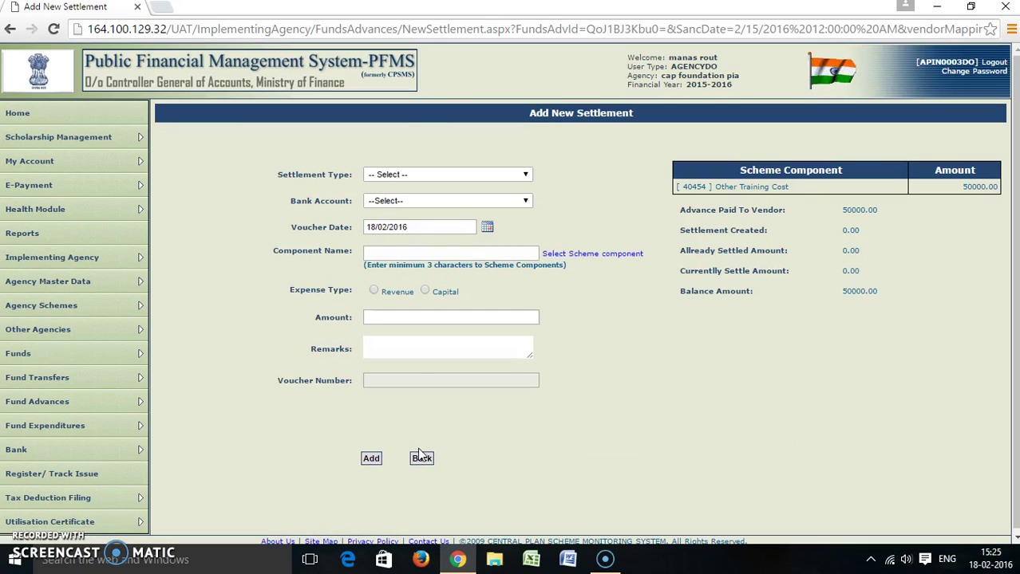
Set the settlement type to Expenditure and choose the AXIS BANK account linked to this advance
left_click(481, 176)
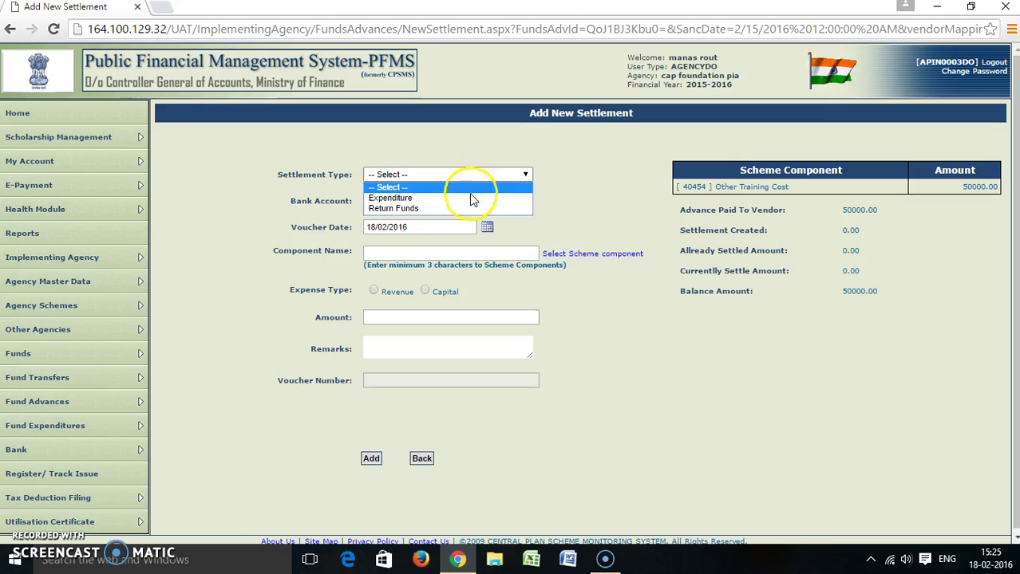
left_click(466, 199)
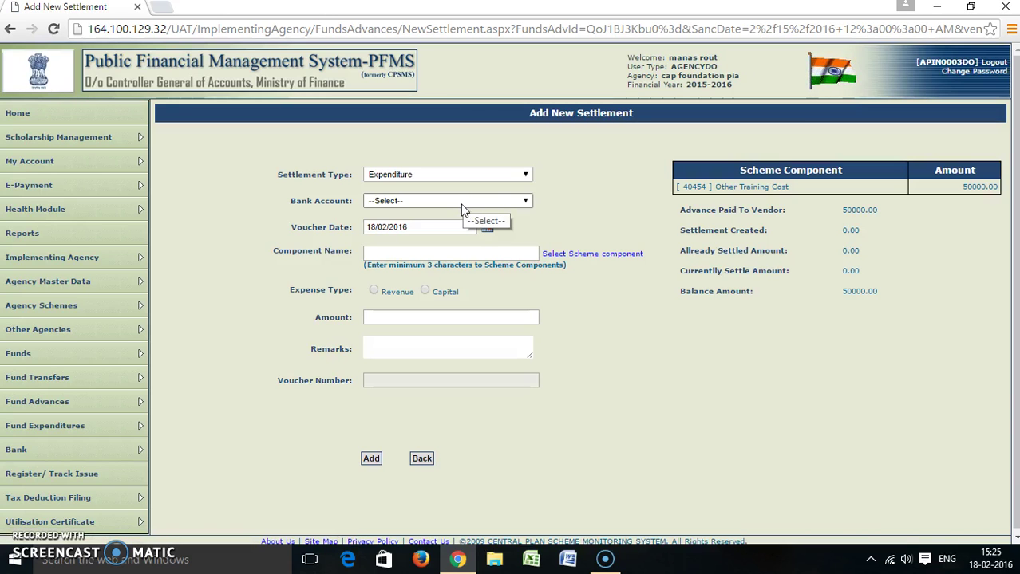
left_click(461, 203)
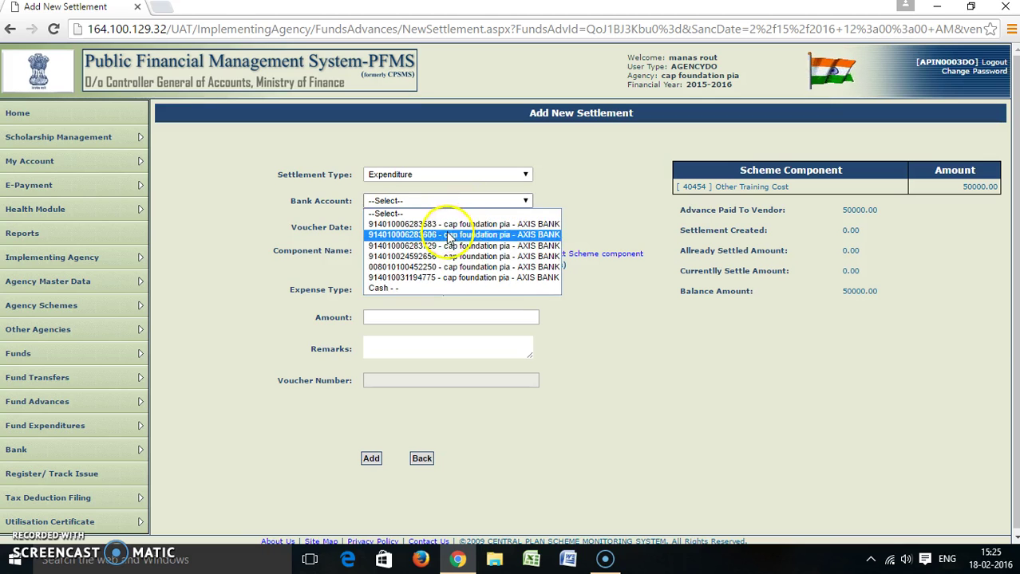
left_click(448, 236)
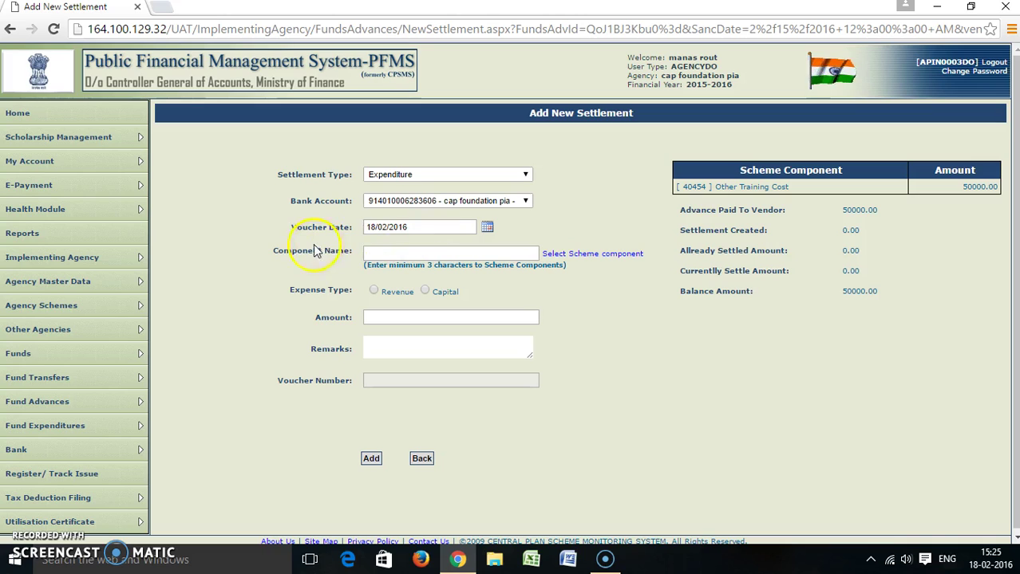
Choose the scheme component [A1.3] Other Training Cost, found within Project Costs under Traning Cost
left_click(401, 254)
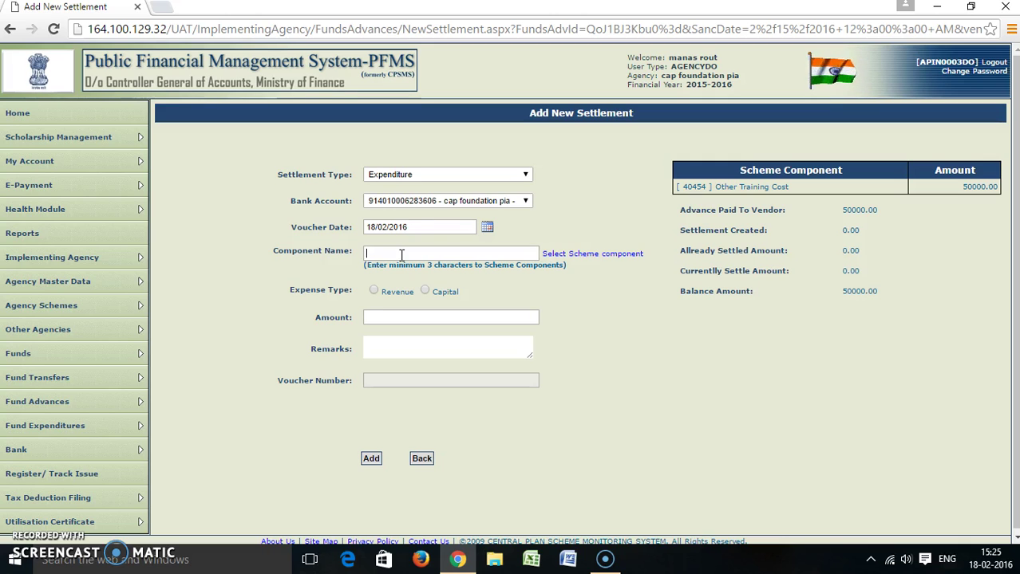
left_click(600, 257)
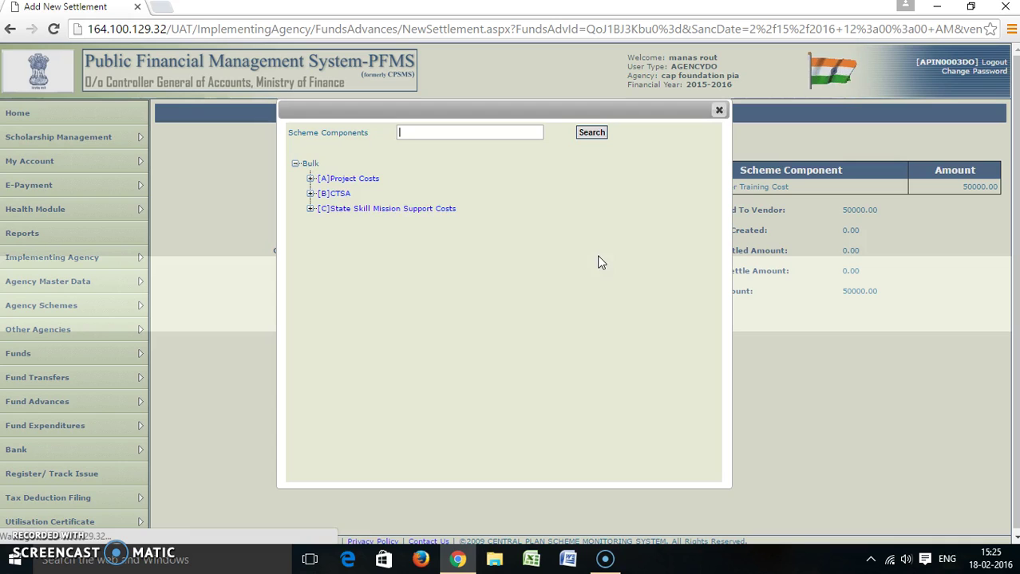
left_click(311, 180)
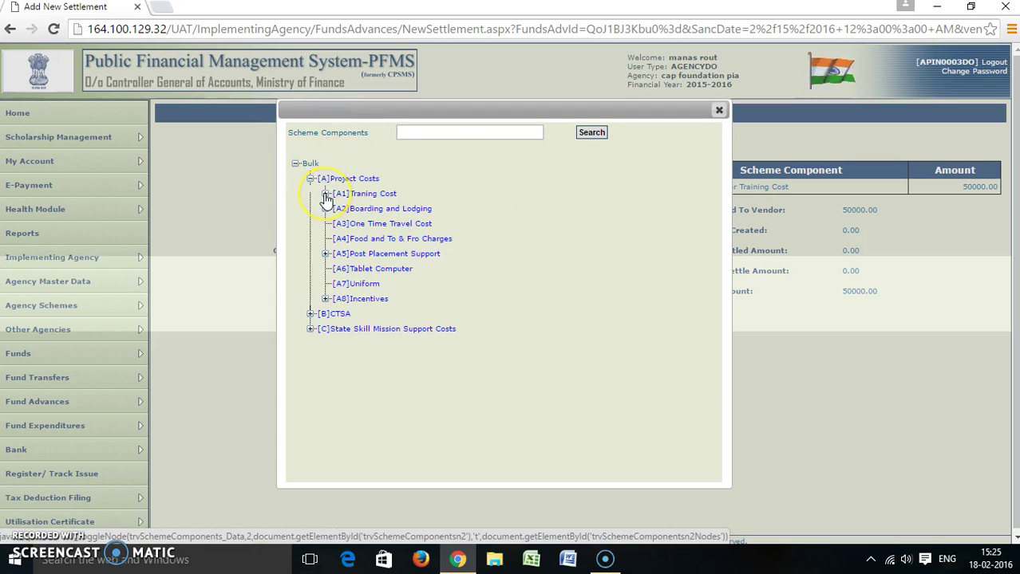
left_click(324, 194)
left_click(383, 240)
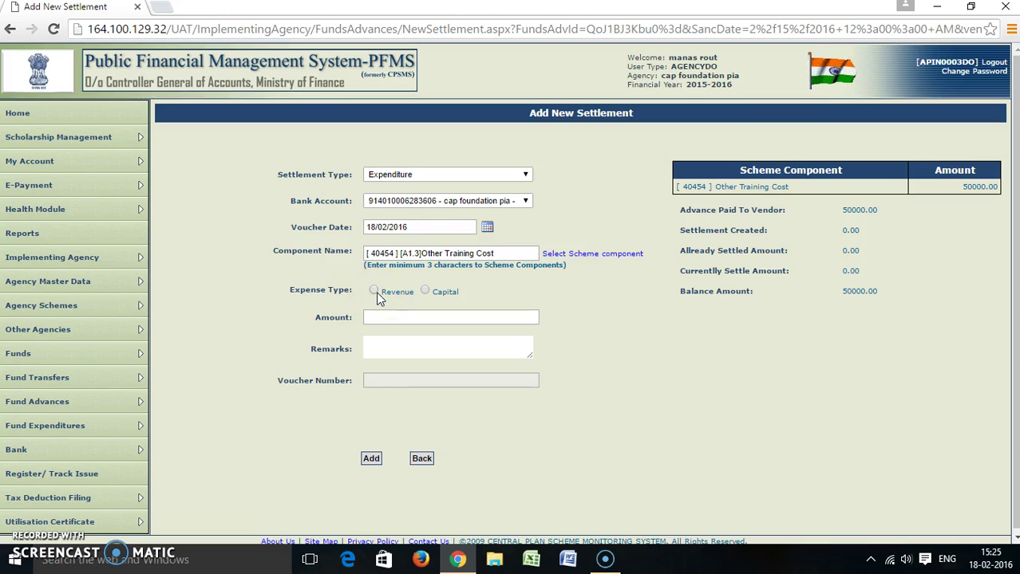
Set the expense type to Revenue and the settlement amount to 45000
left_click(428, 298)
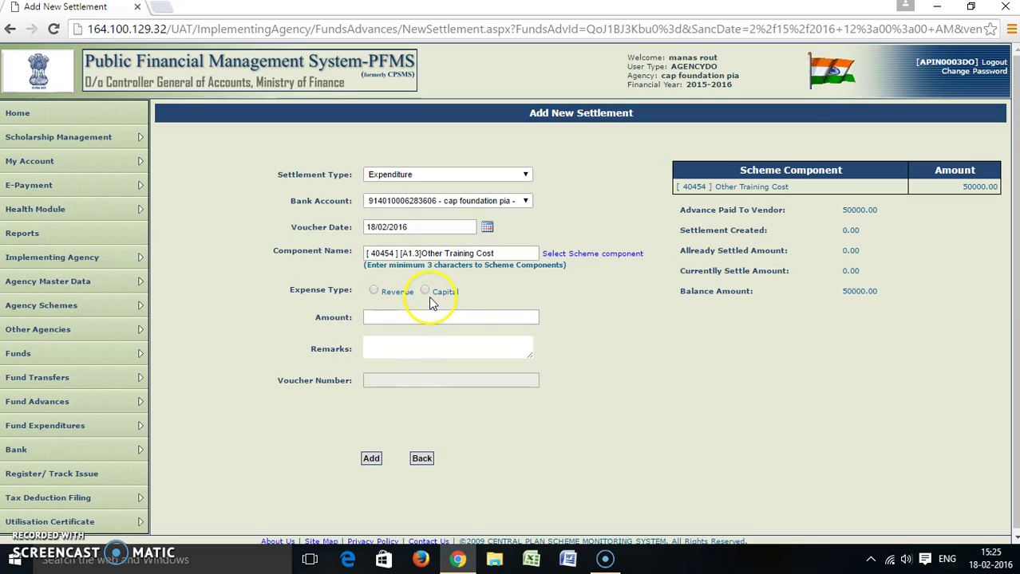
left_click(385, 302)
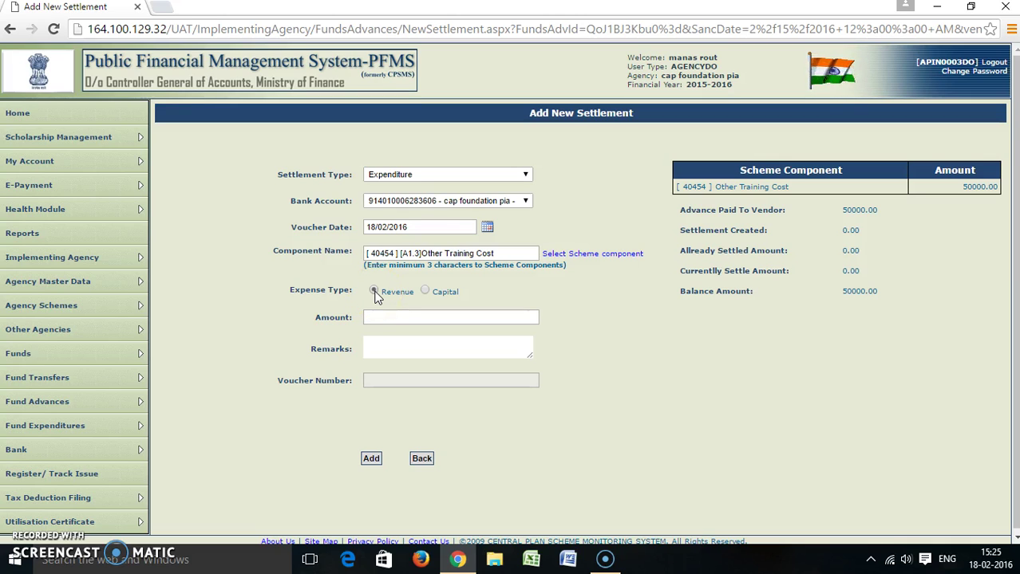
left_click(380, 320)
type("45000")
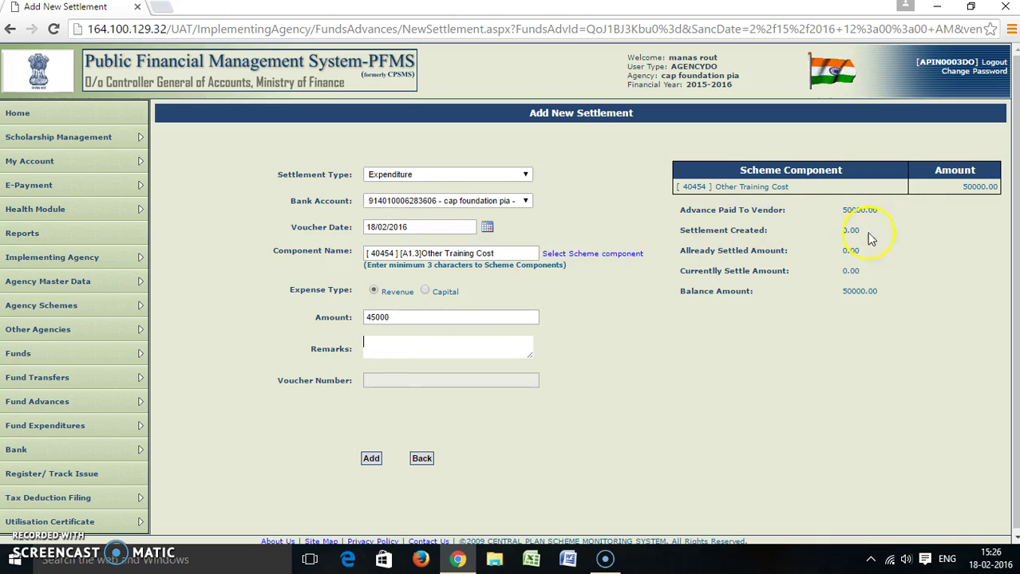
Enter the remark "amount of rs 45000 bills are rececived from the vendor out of rs 50000 adv" and add the settlement entry
left_click(402, 345)
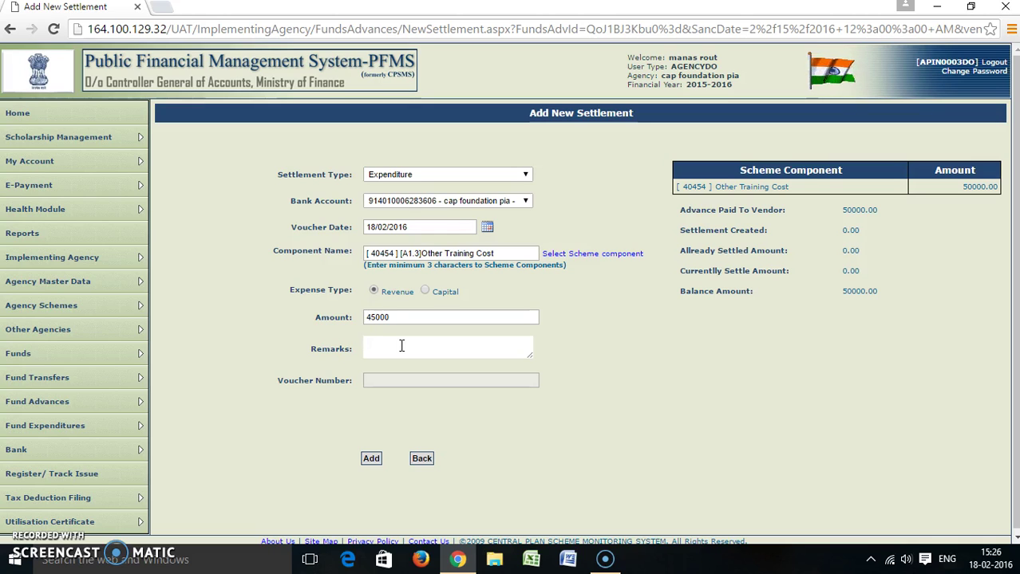
type("amount")
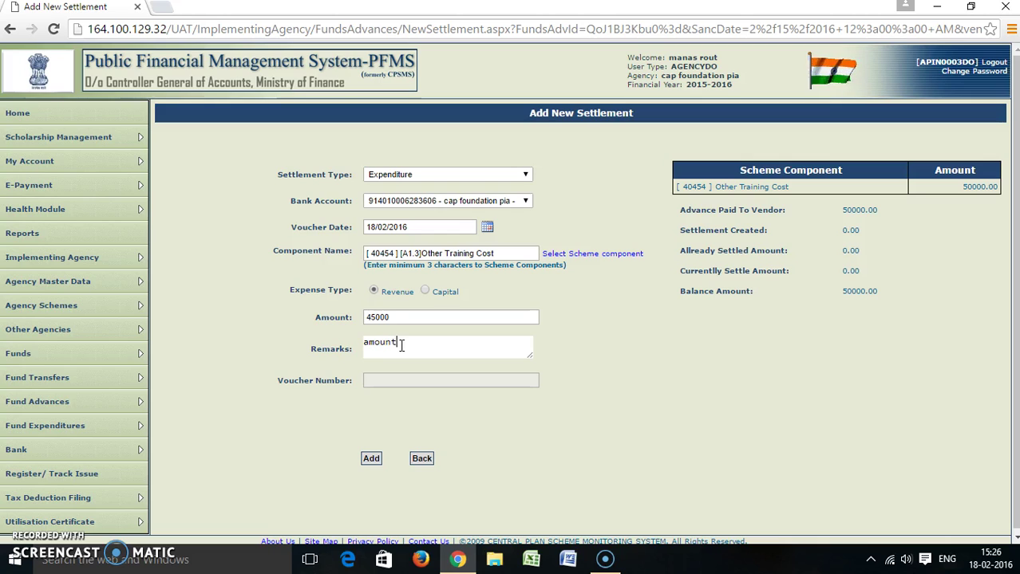
type(" pf rs")
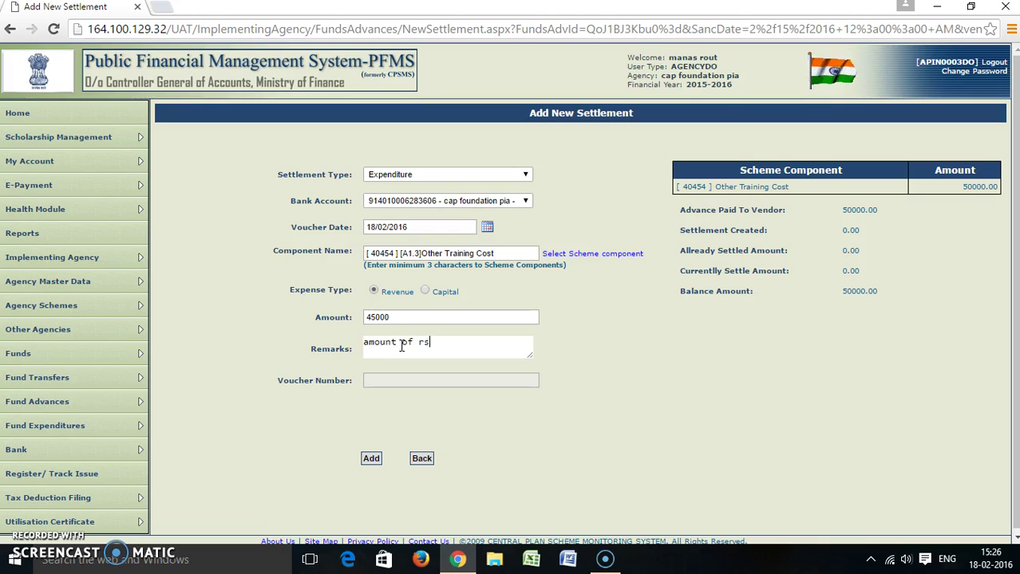
type(" 45000")
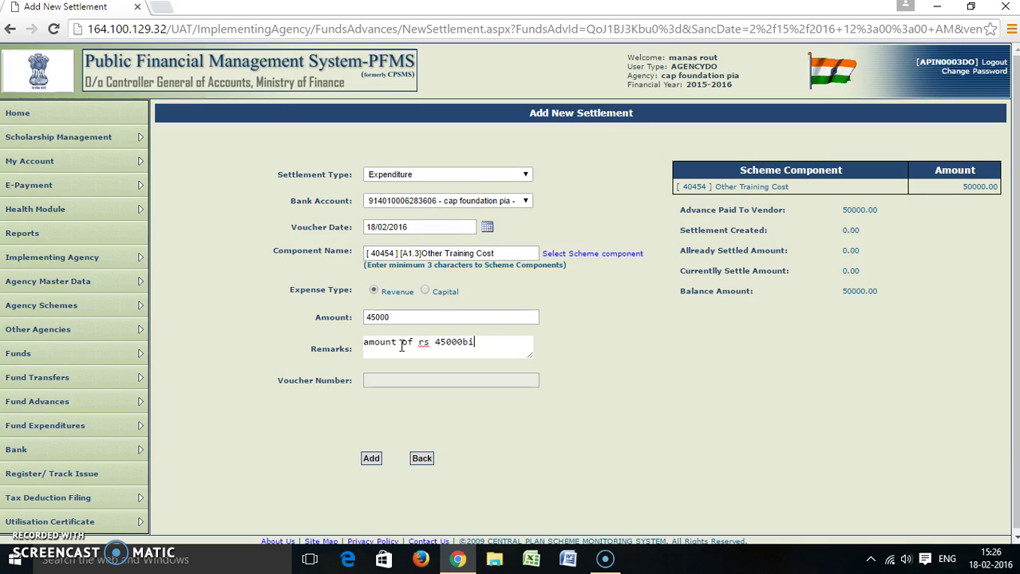
type(" bills")
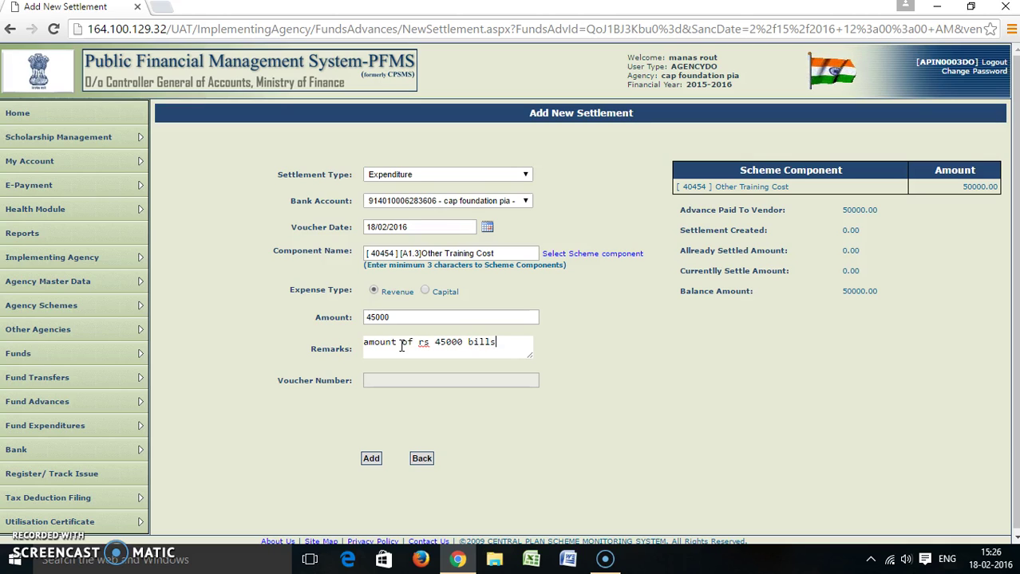
type(" ar")
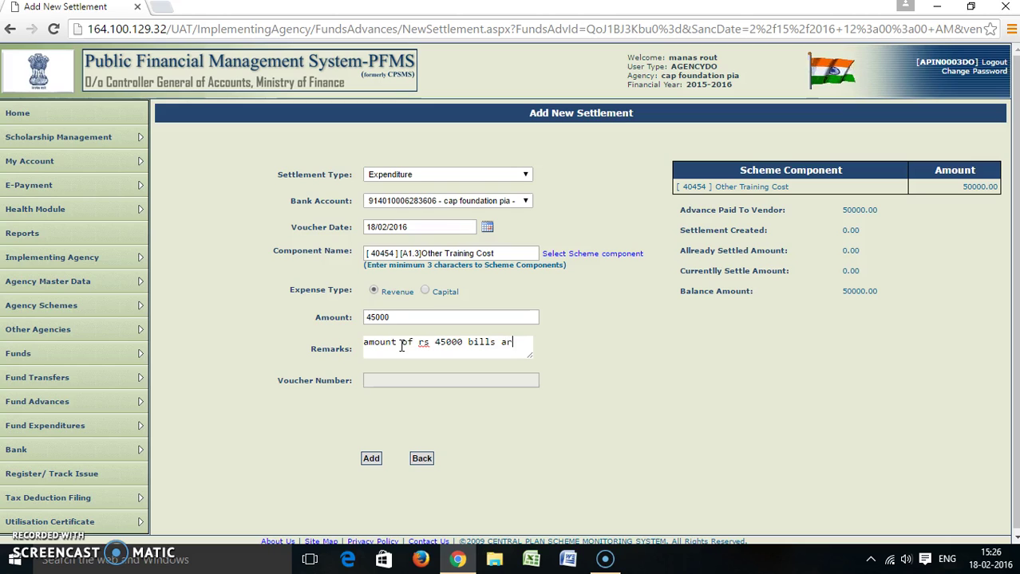
type("e rececived frome")
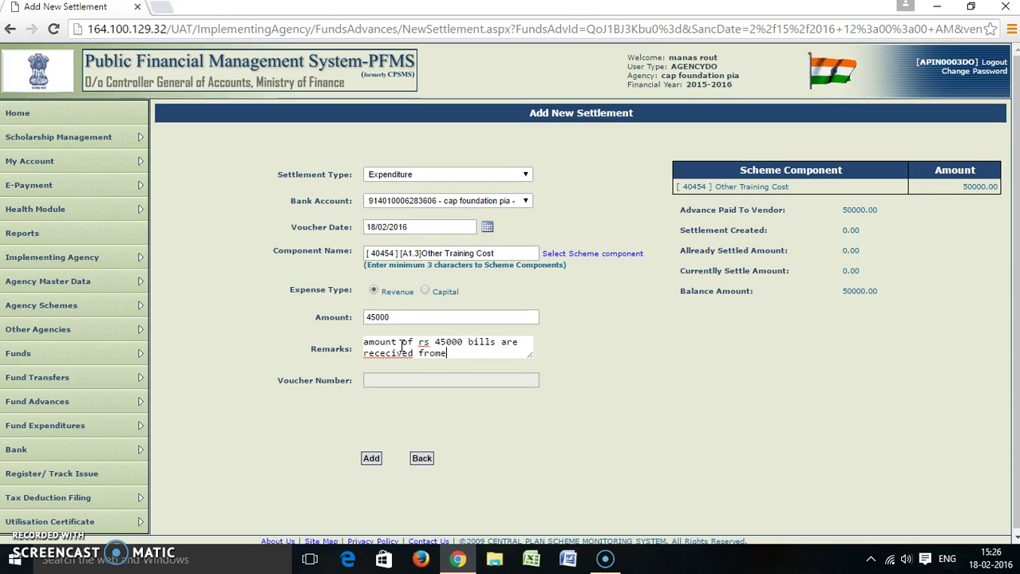
key("BackSpace")
type("the vendor")
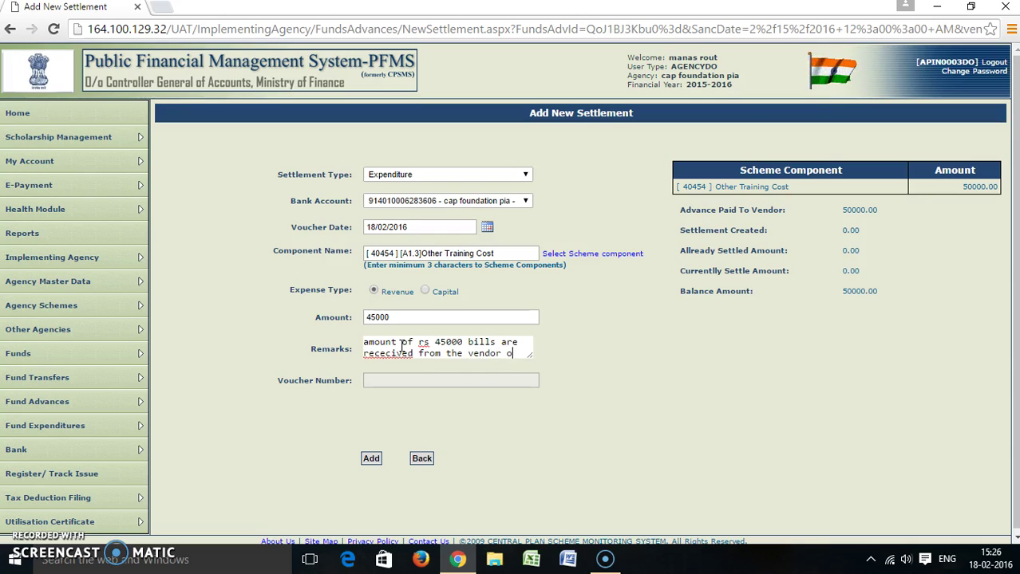
type(" oun")
key("BackSpace")
type("t of ")
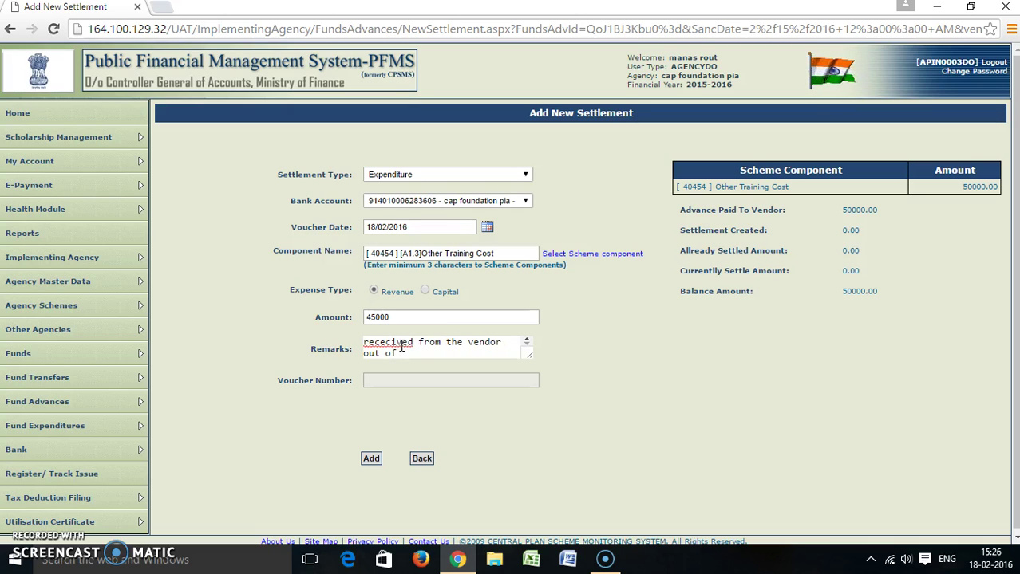
type("rs 50000 adva")
key("BackSpace")
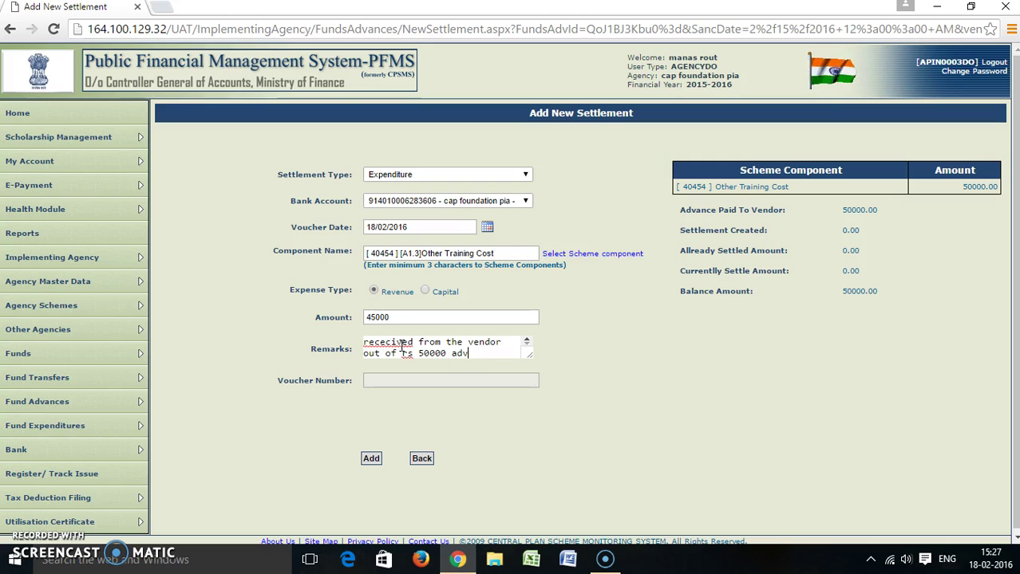
left_click(372, 461)
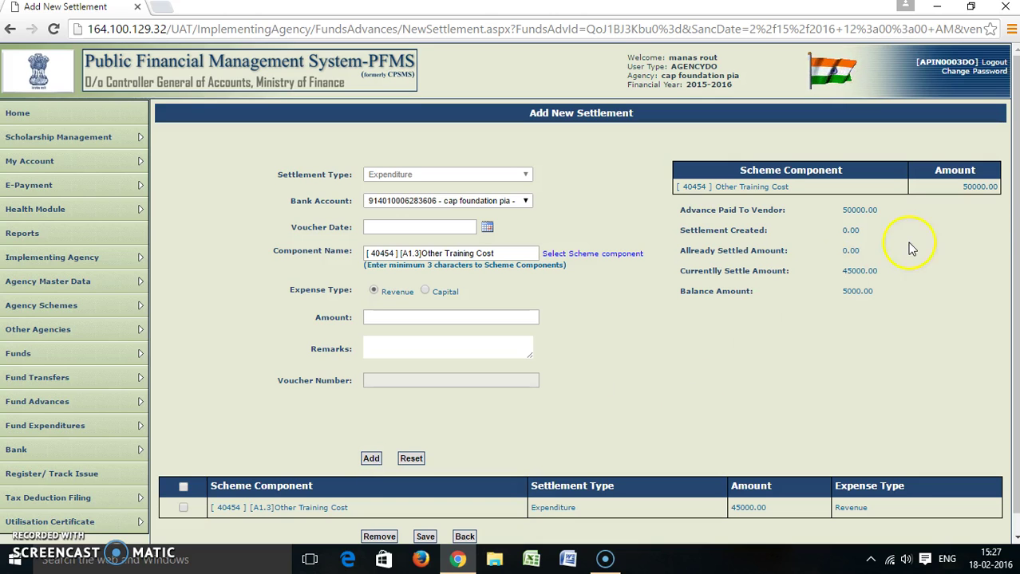
Select the added Other Training Cost row in the settlement list and save the settlement details
left_click_drag(1014, 229, 1009, 323)
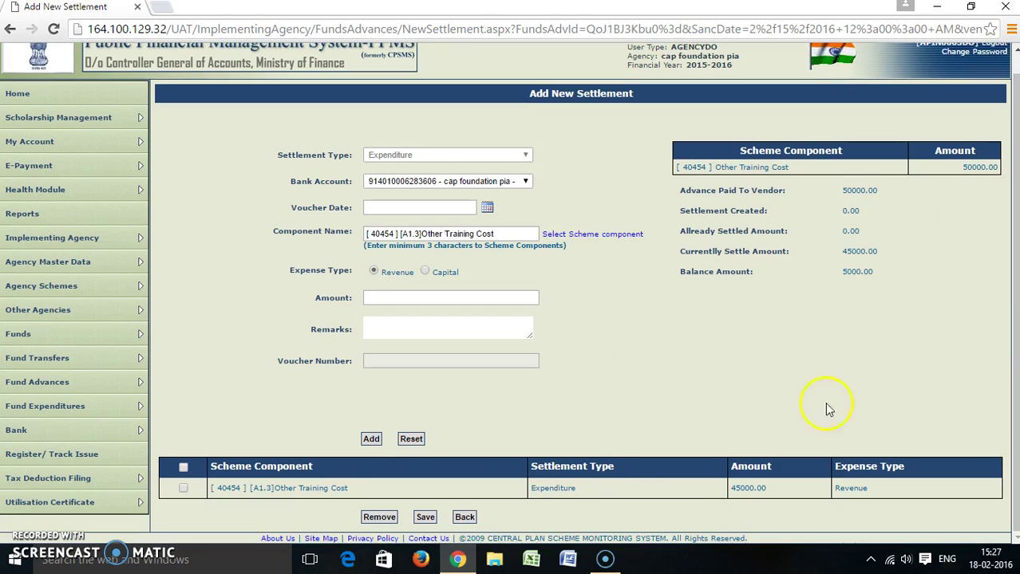
left_click(426, 518)
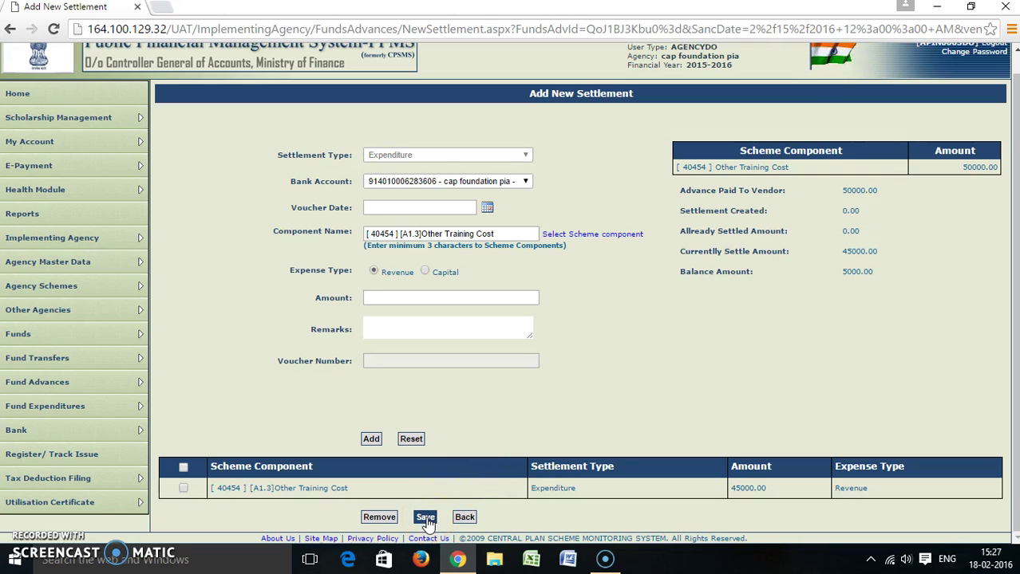
left_click(426, 519)
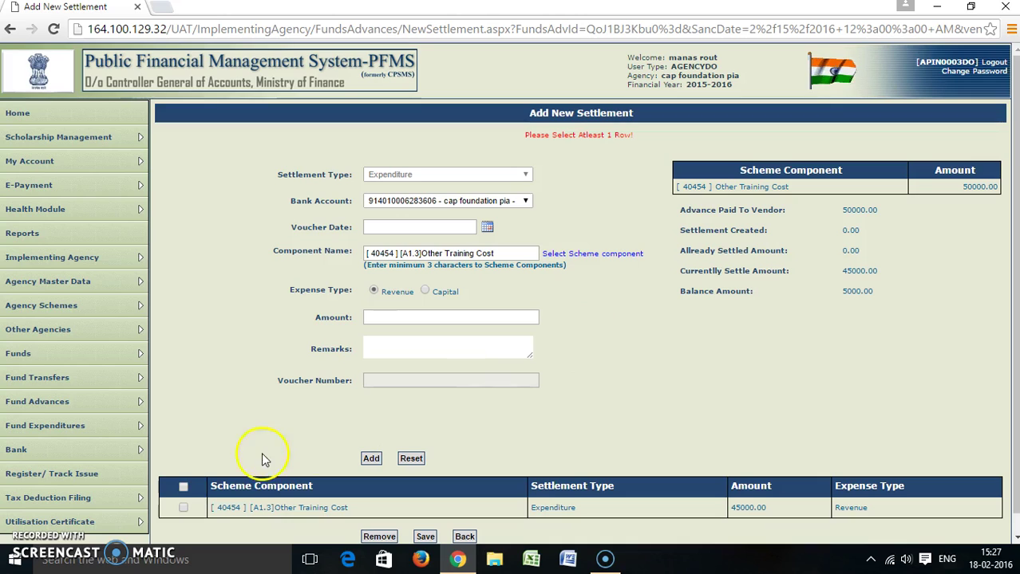
left_click(183, 509)
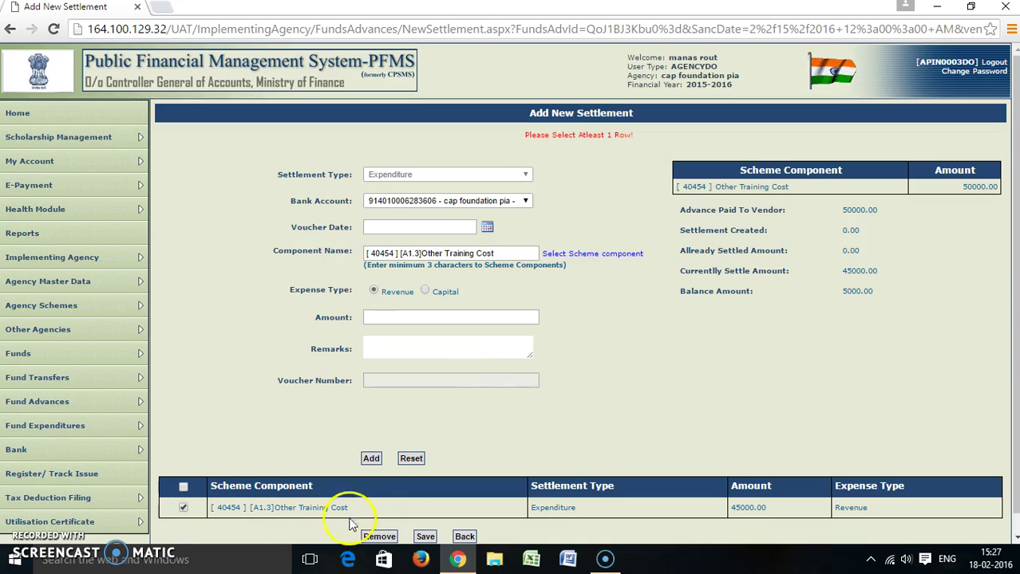
left_click(426, 540)
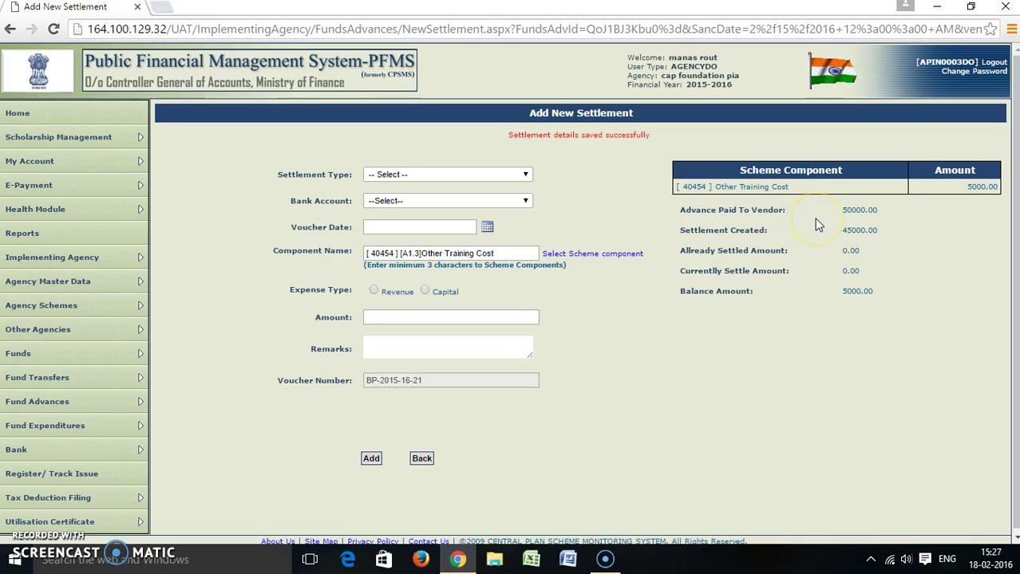
left_click(795, 233)
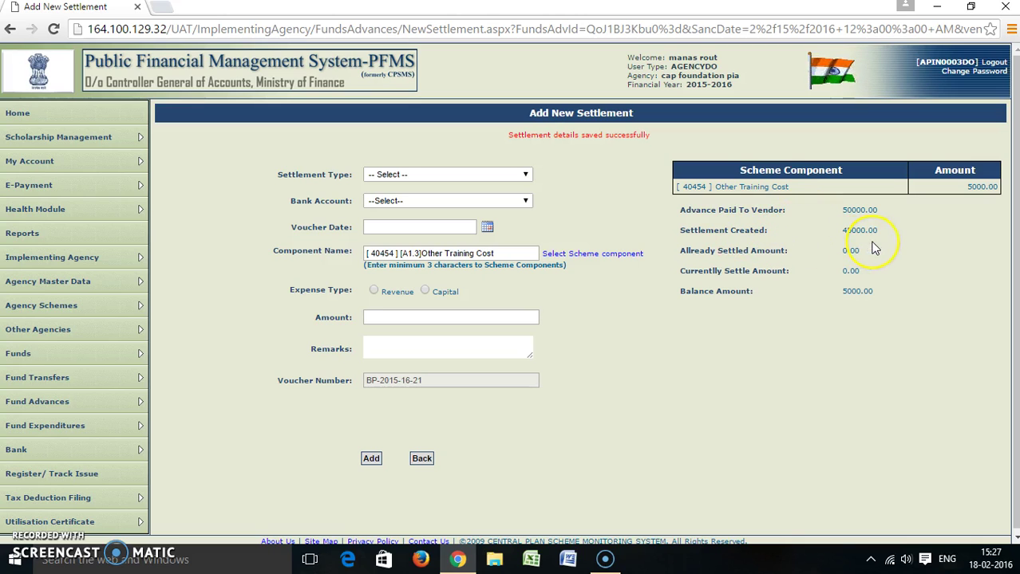
left_click(847, 243)
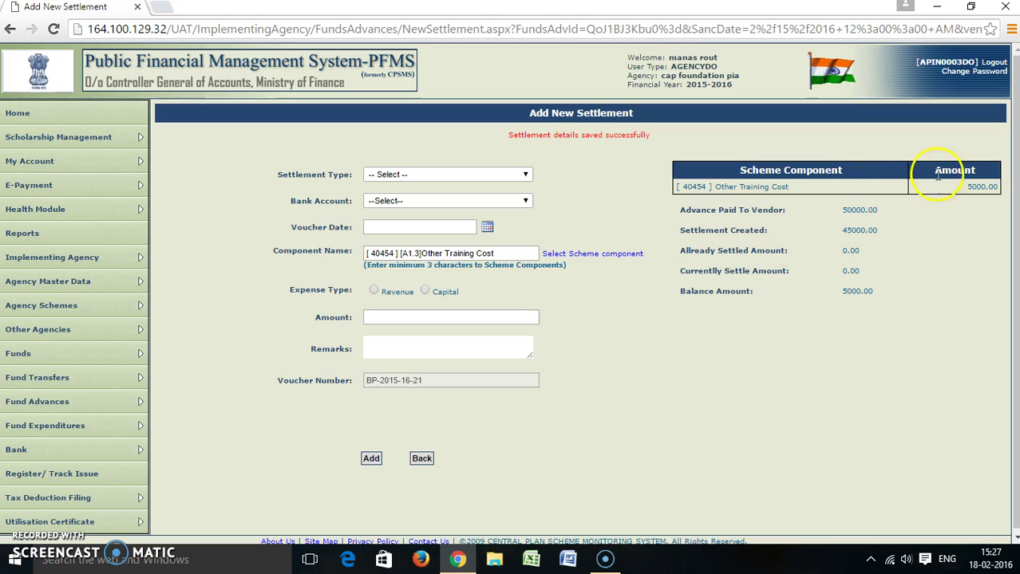
left_click_drag(1013, 204, 1013, 257)
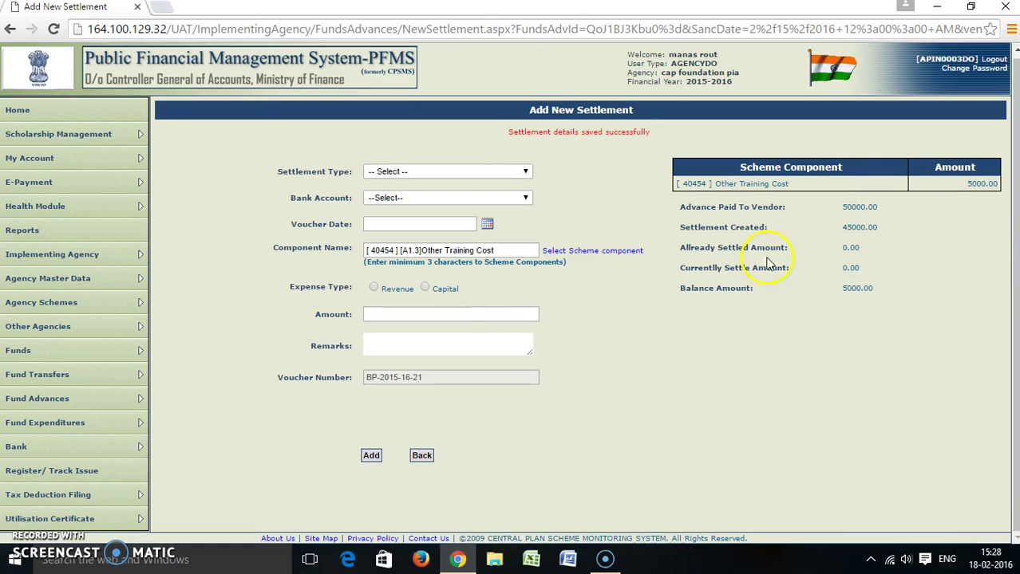
Open the approved Verticle Technologies Pvt. Ltd. advance from the managed fund advances and review its payment, component and vendor details
mouse_move(69, 399)
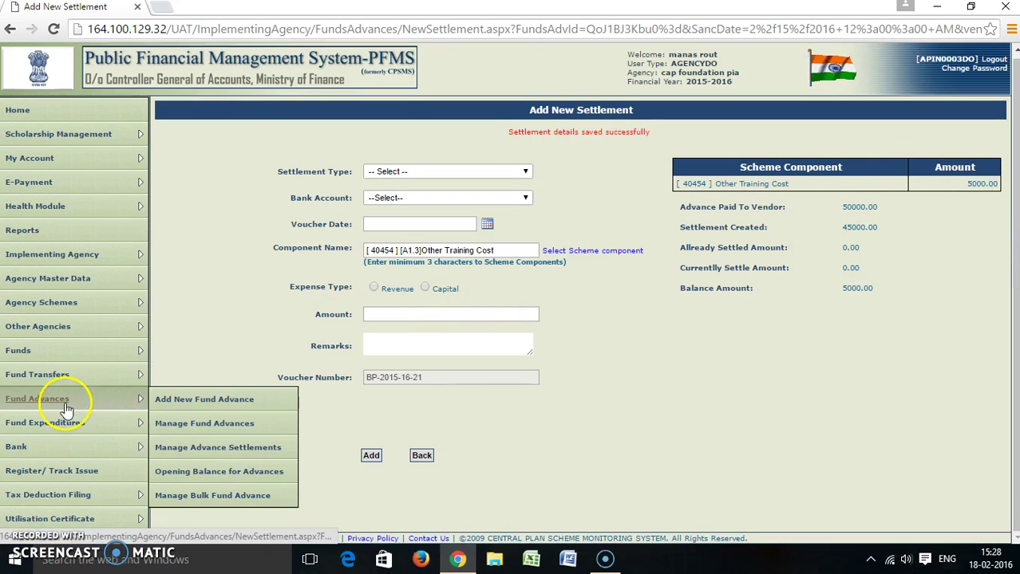
left_click(204, 429)
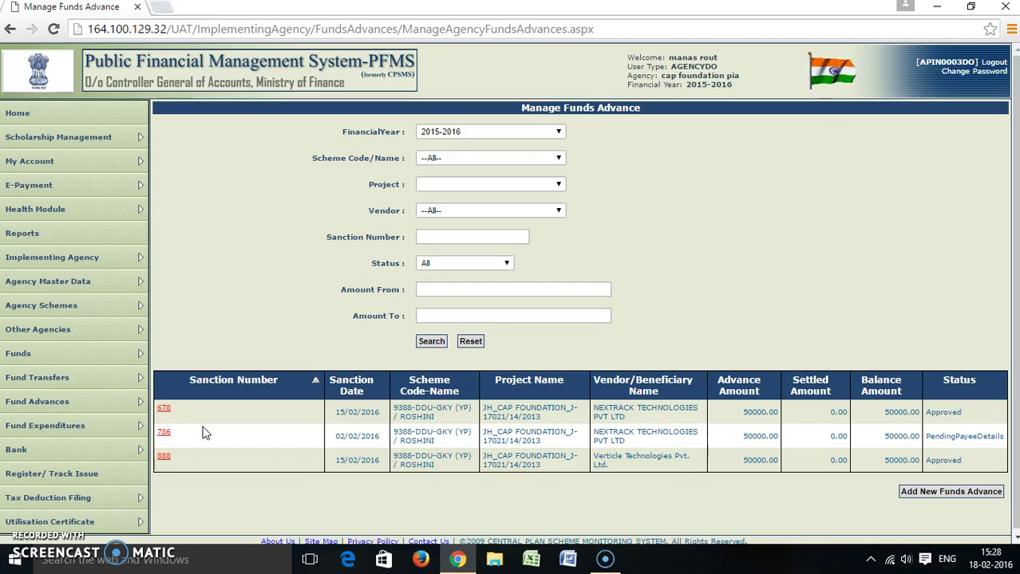
left_click(166, 459)
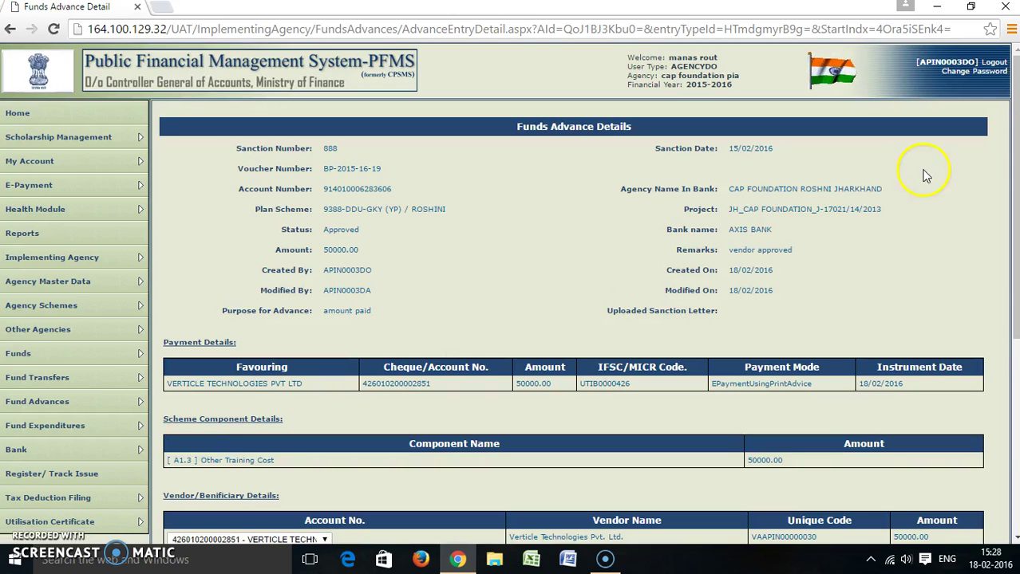
left_click_drag(1015, 214, 1013, 317)
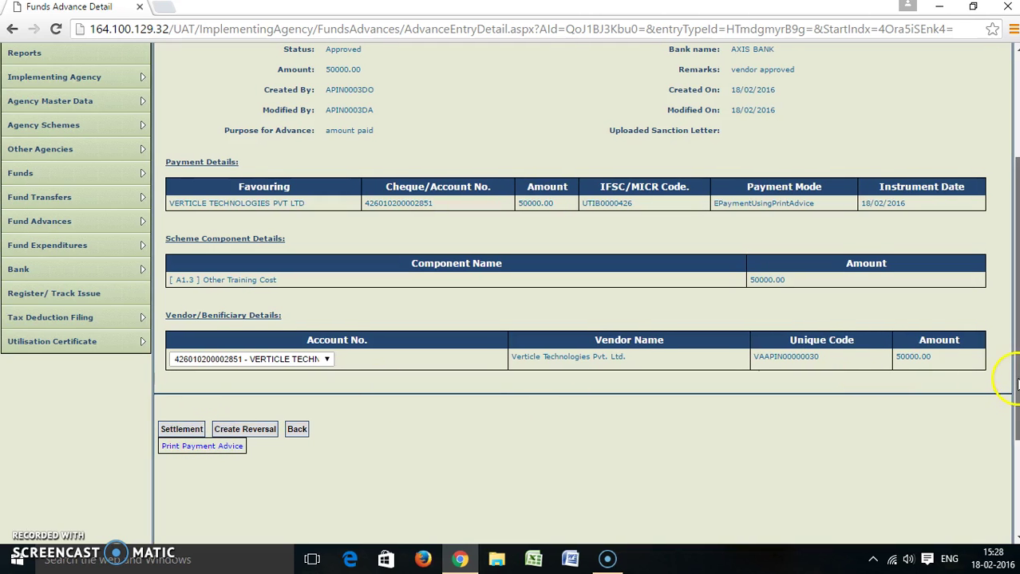
left_click_drag(1010, 376, 1011, 406)
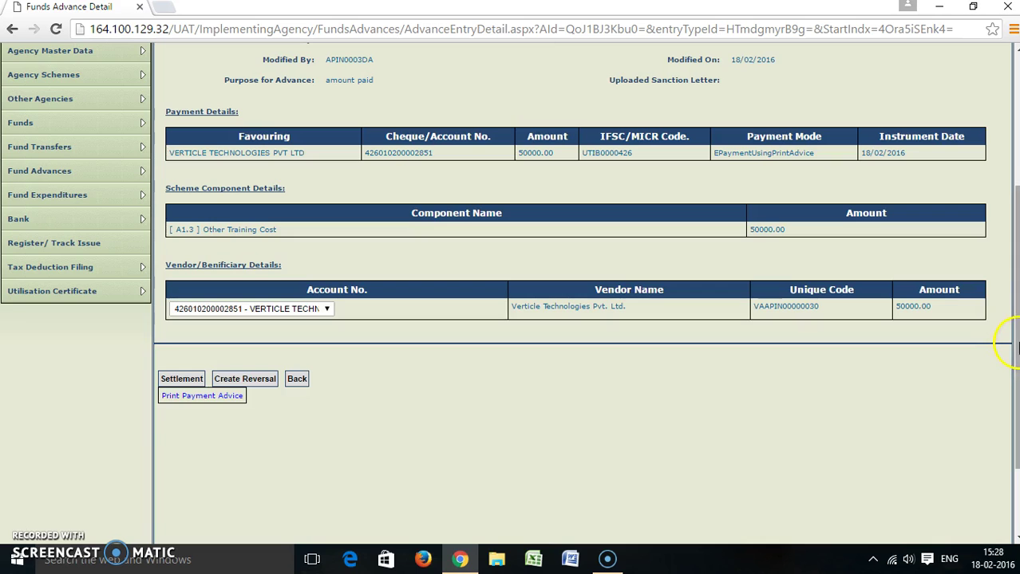
scroll(997, 241, "up", 3)
scroll(997, 248, "down", 1)
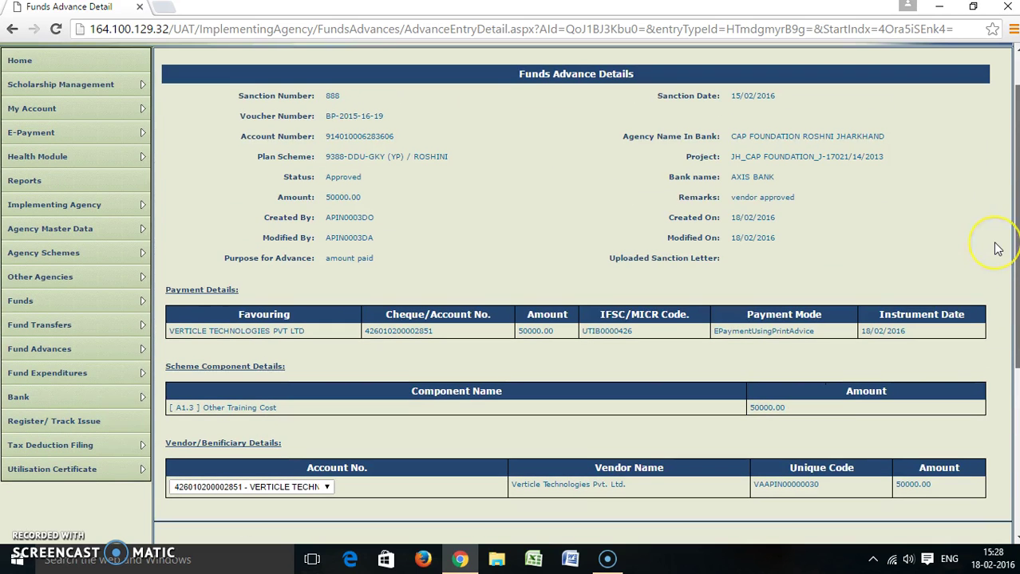
scroll(997, 248, "down", 3)
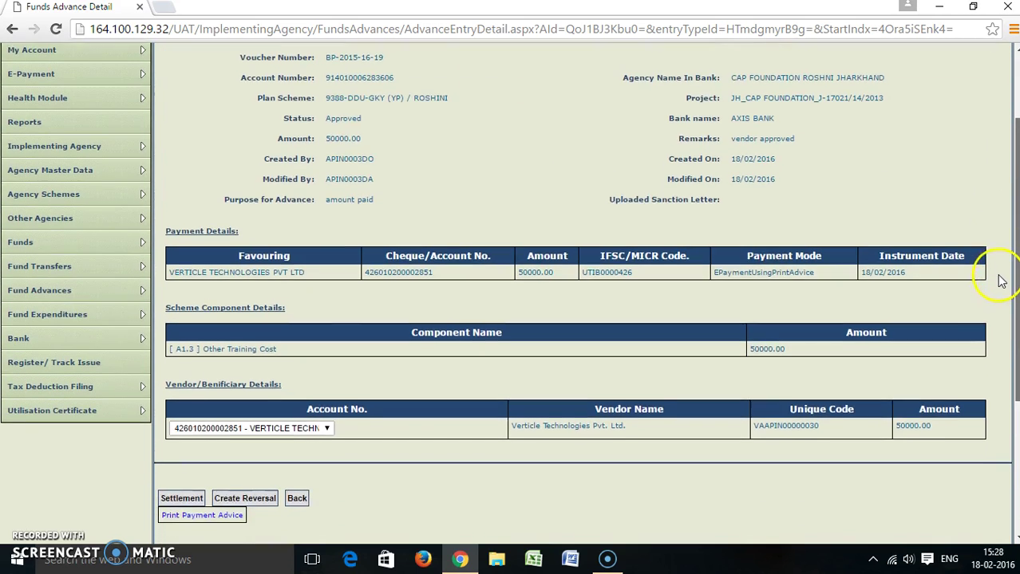
scroll(1008, 327, "down", 2)
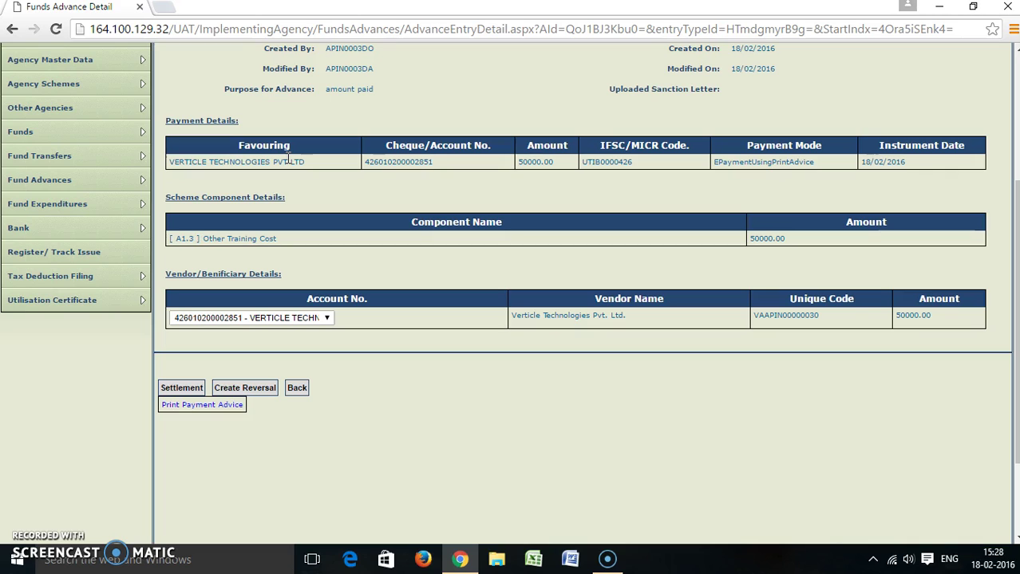
Open the advance's settlements and submit the Other Training Cost expenditure settlement for approval
left_click(181, 388)
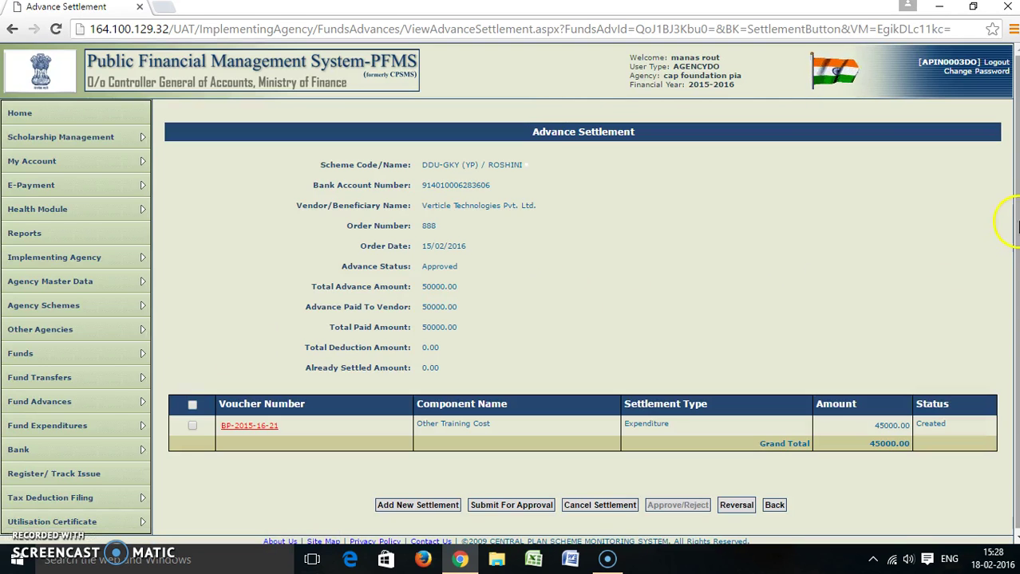
scroll(1012, 213, "down", 1)
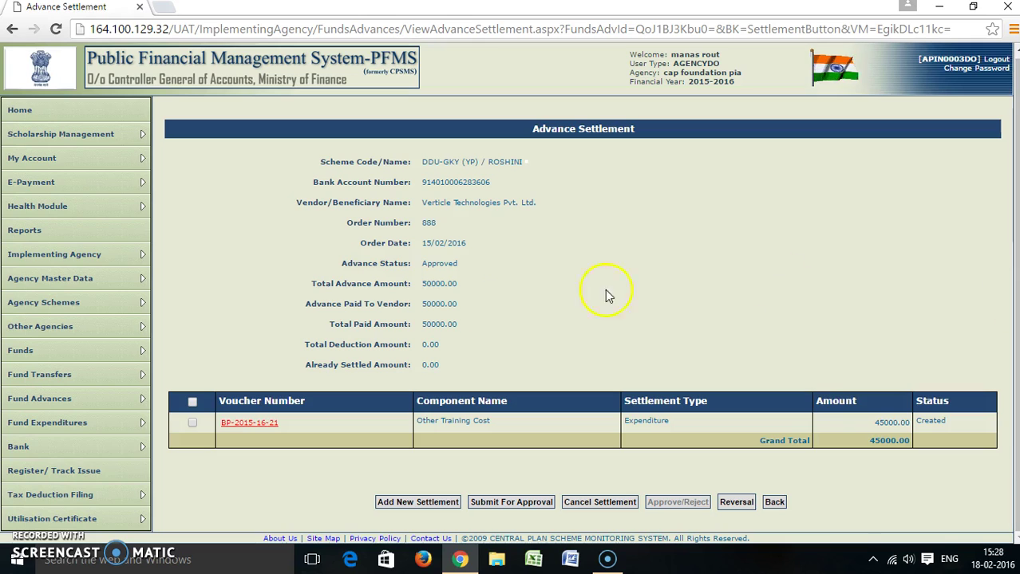
left_click(193, 423)
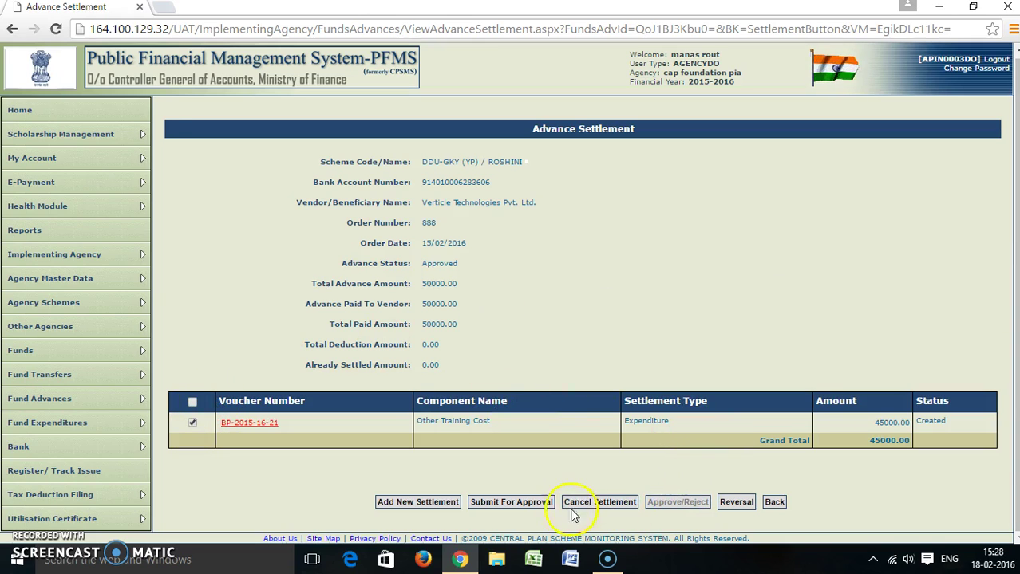
left_click(533, 509)
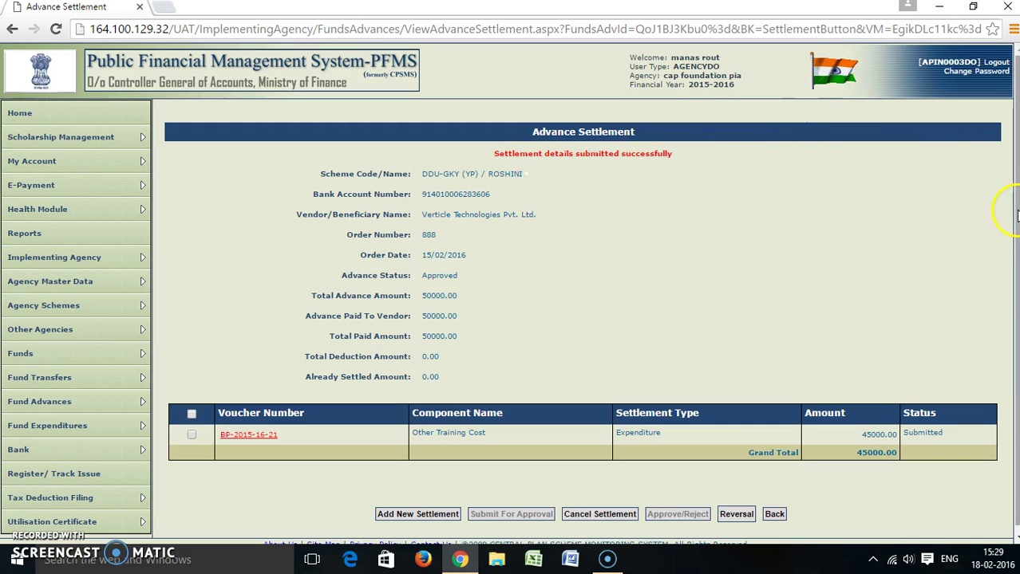
scroll(1016, 222, "down", 1)
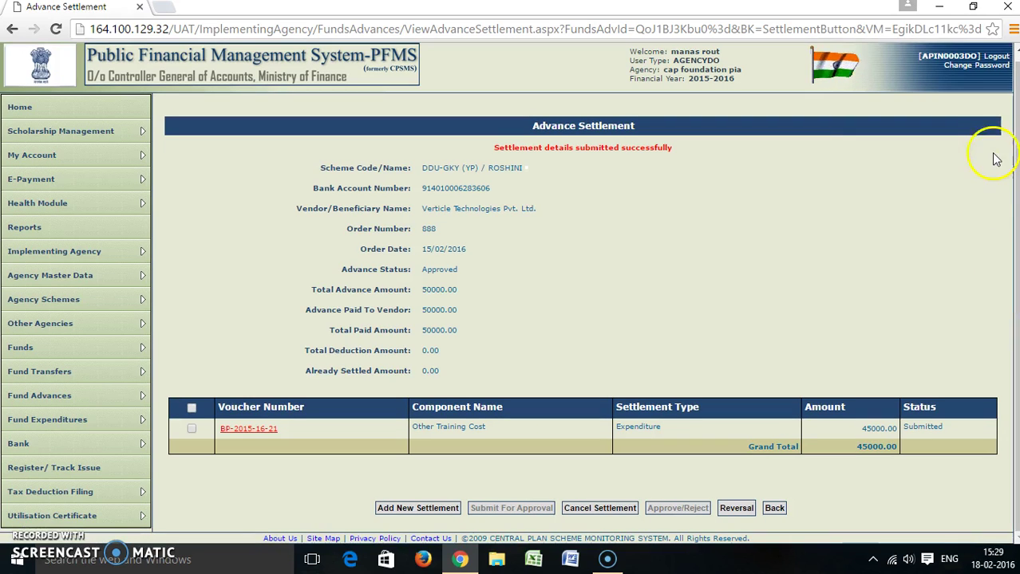
Log out and log in to the agency's AGENCYDA account with its login ID and password
left_click(996, 57)
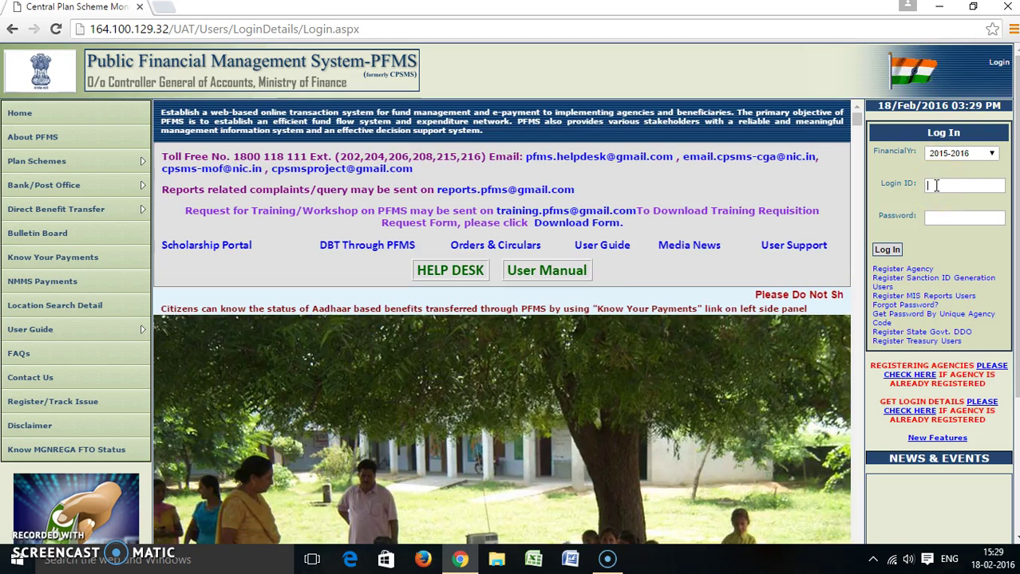
type("ap")
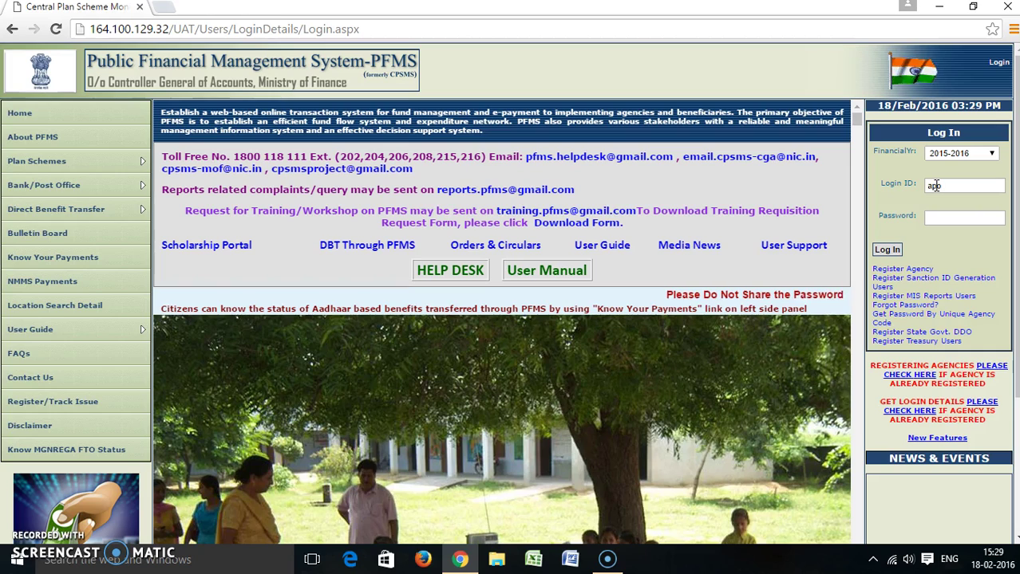
type("n")
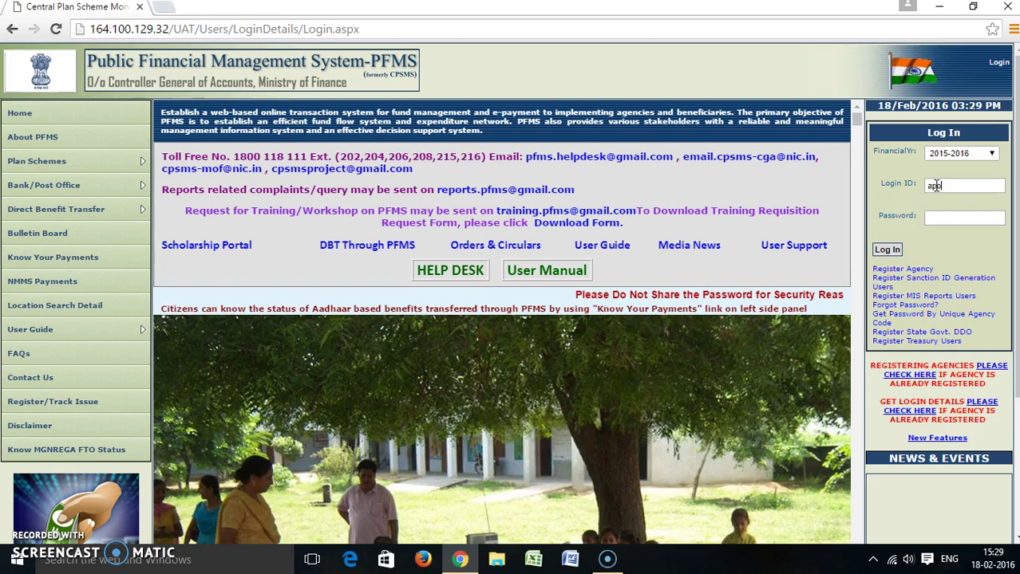
type("0")
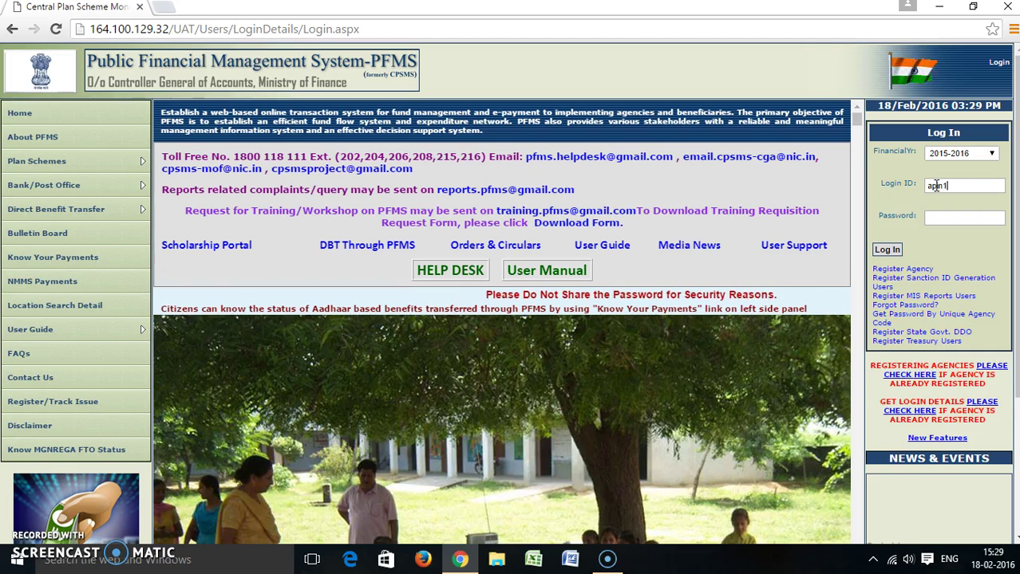
type("003")
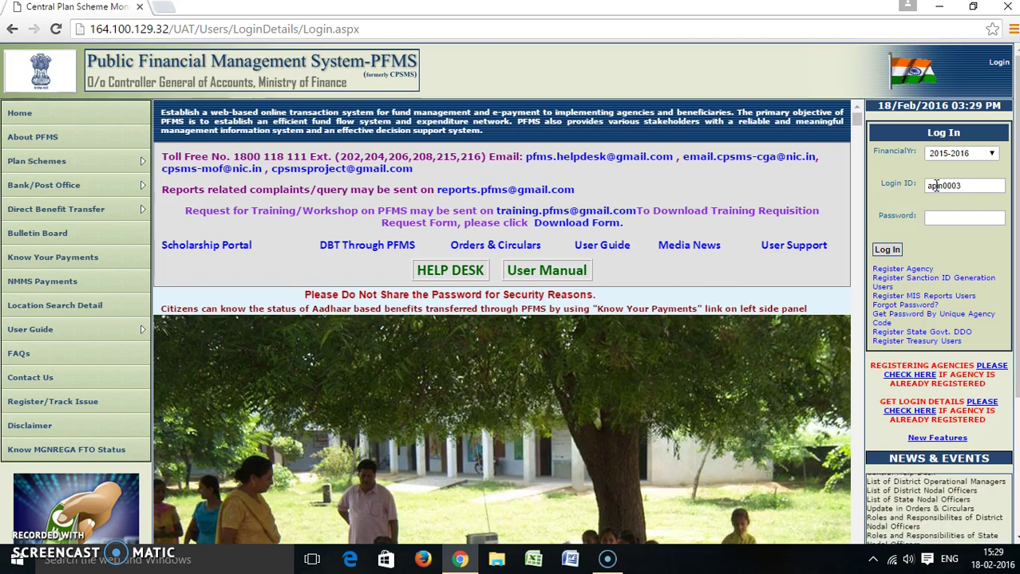
type("da")
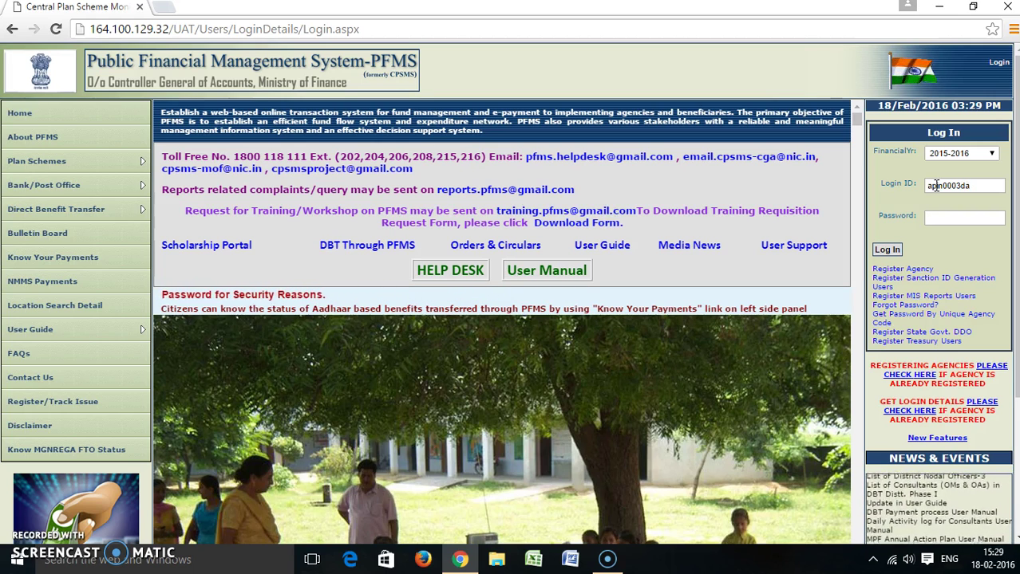
key("Tab")
type("••••")
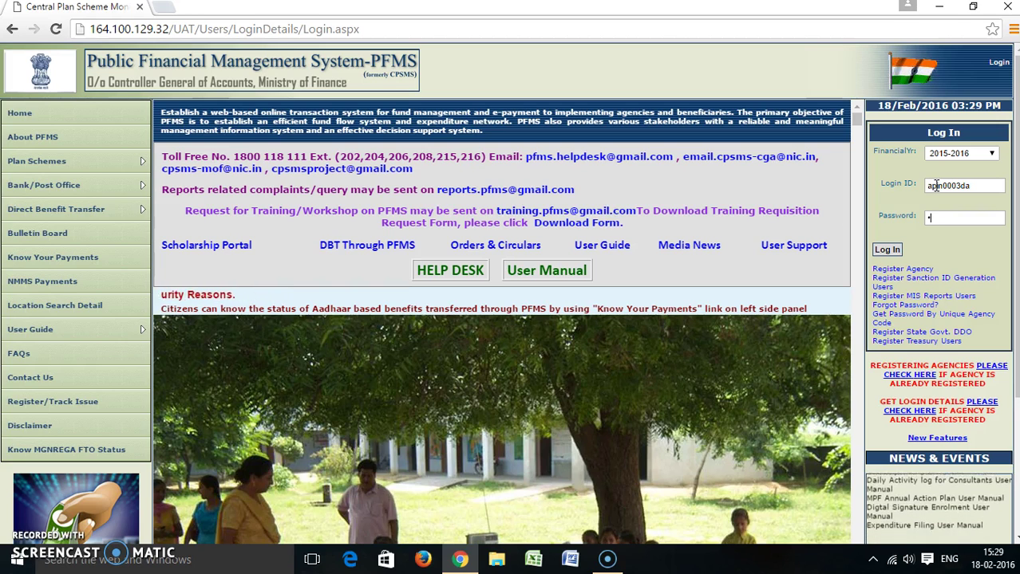
type("•••••")
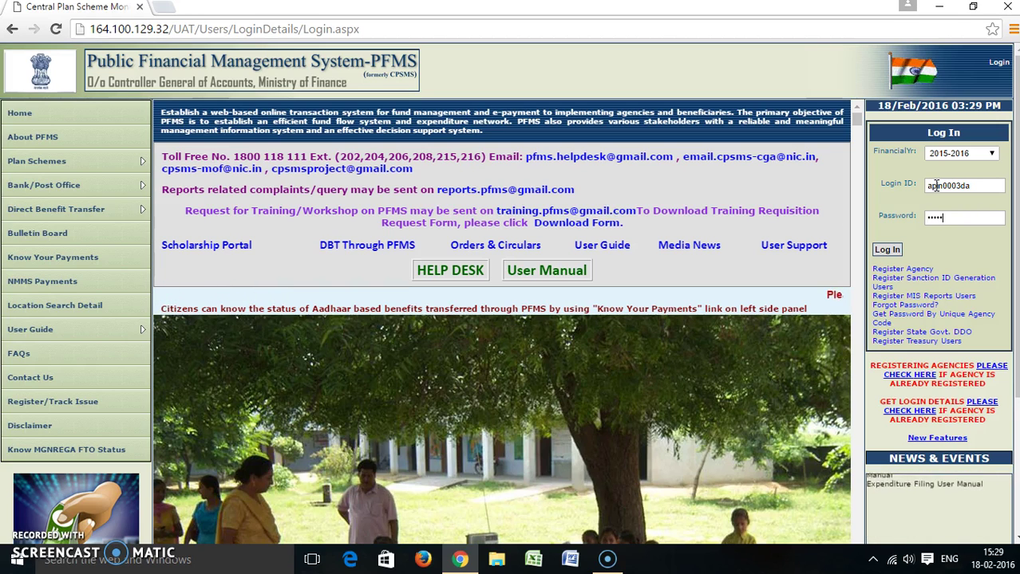
type("••••••••••••••••••••")
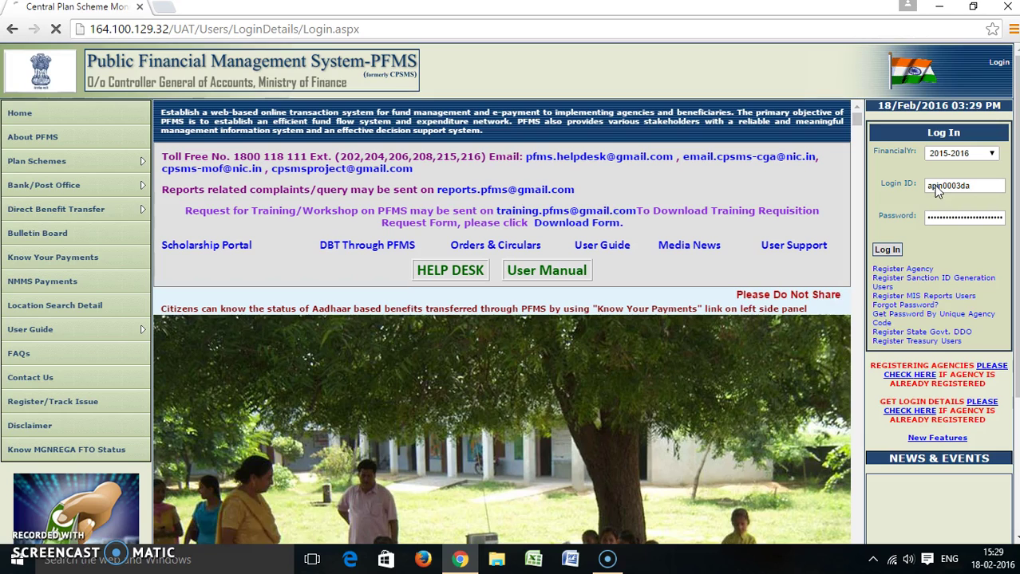
key("Return")
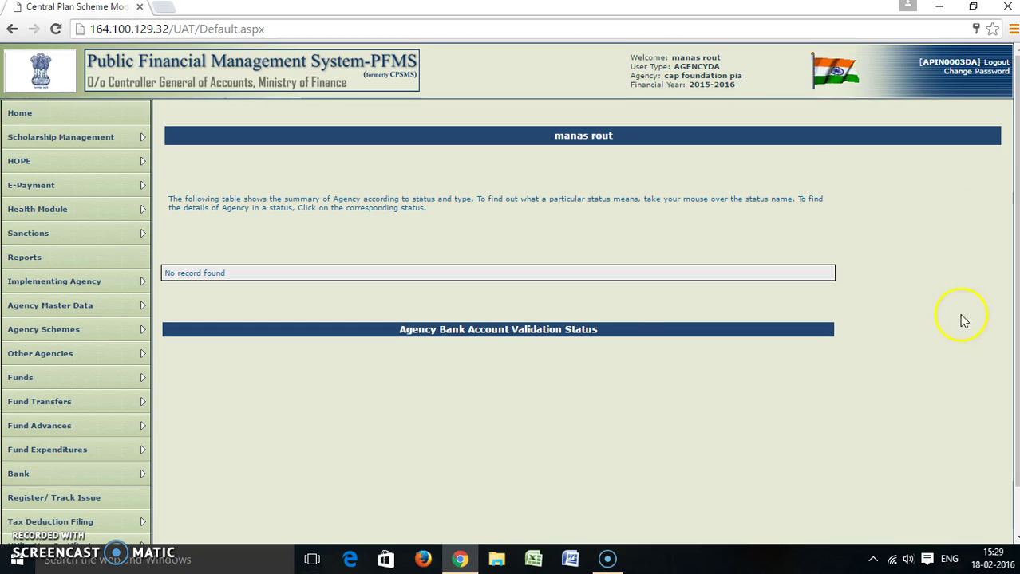
Try to find the submitted settlement under Approve Fund Advances, choosing the scheme 9388 - DDU-GKY (YP) / ROSHINI
mouse_move(55, 451)
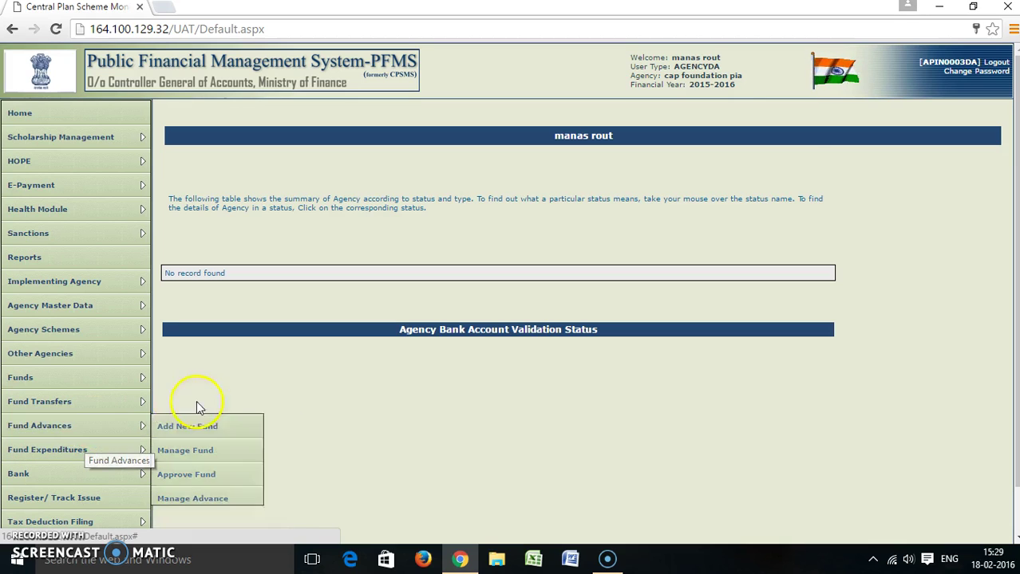
mouse_move(128, 430)
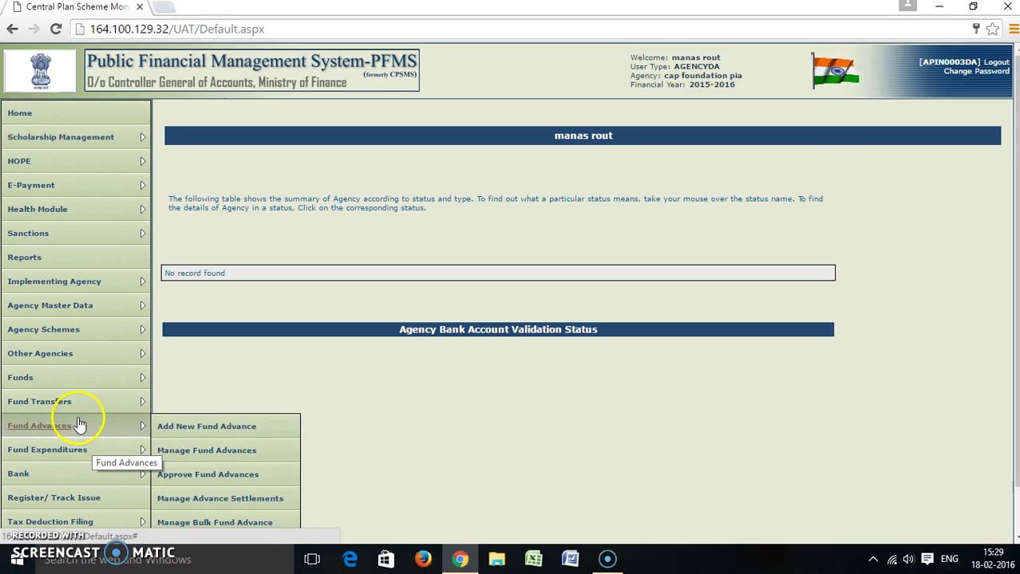
left_click(200, 477)
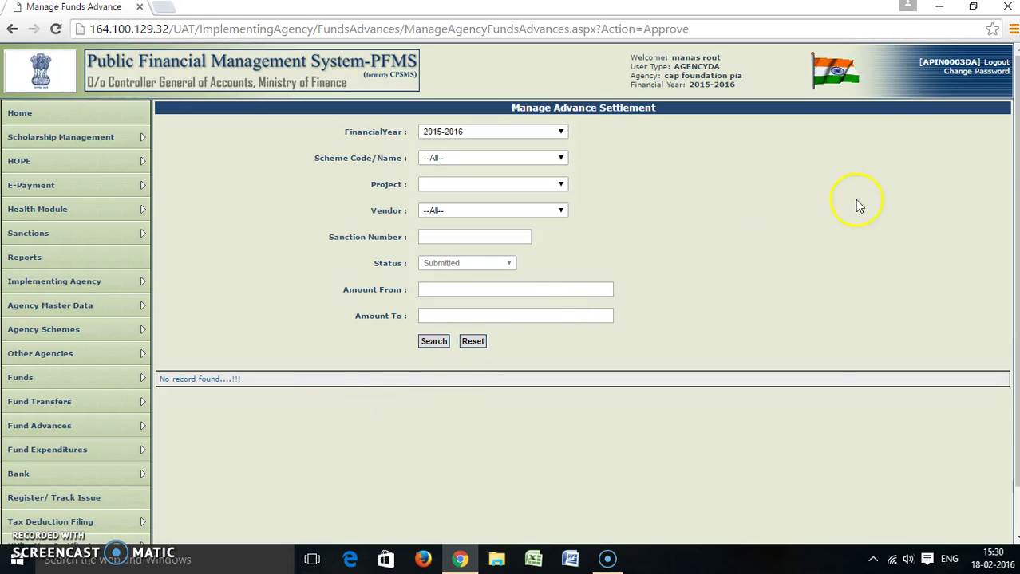
scroll(1004, 164, "down", 1)
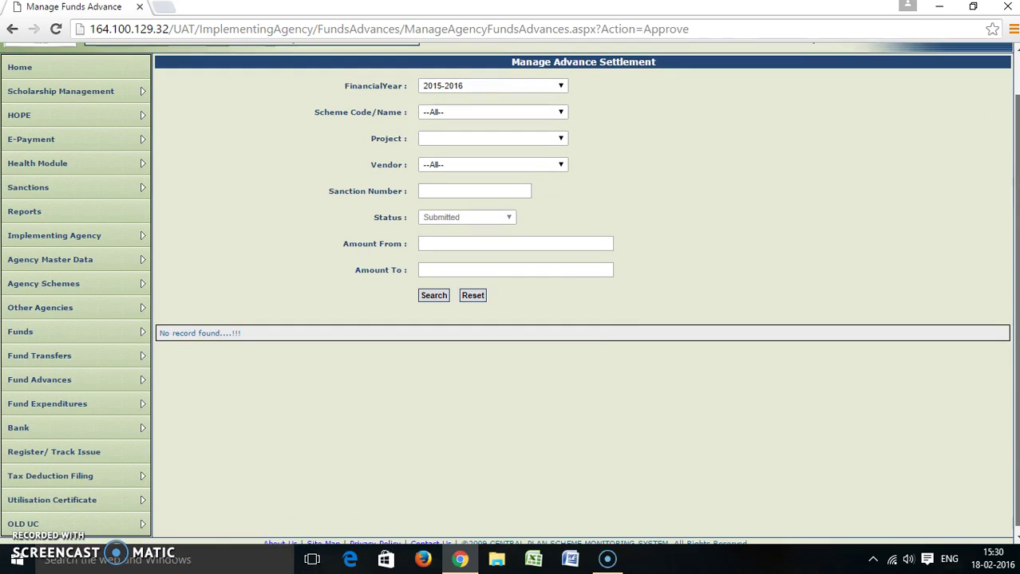
left_click(560, 112)
left_click(539, 137)
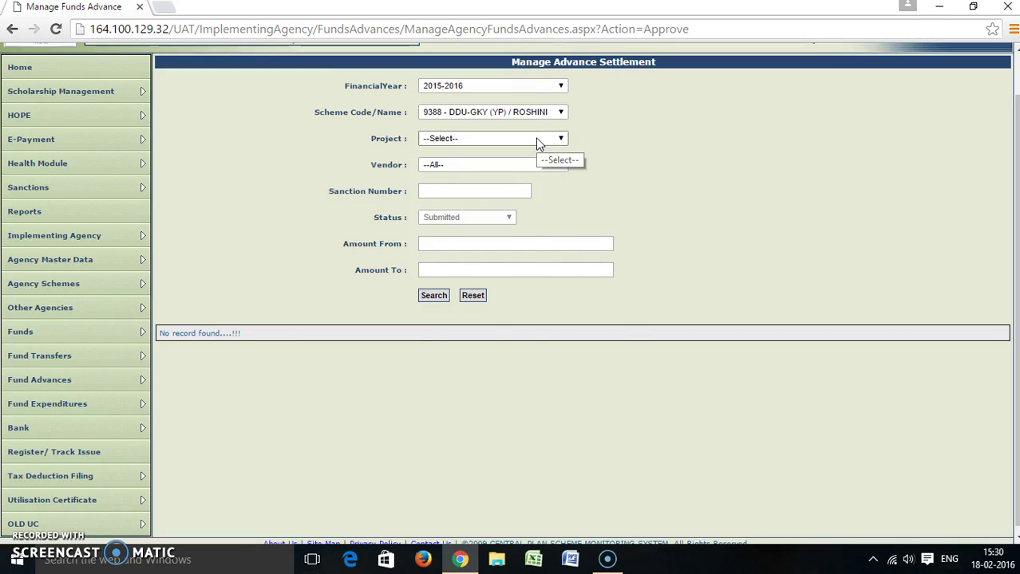
left_click(535, 139)
left_click(307, 435)
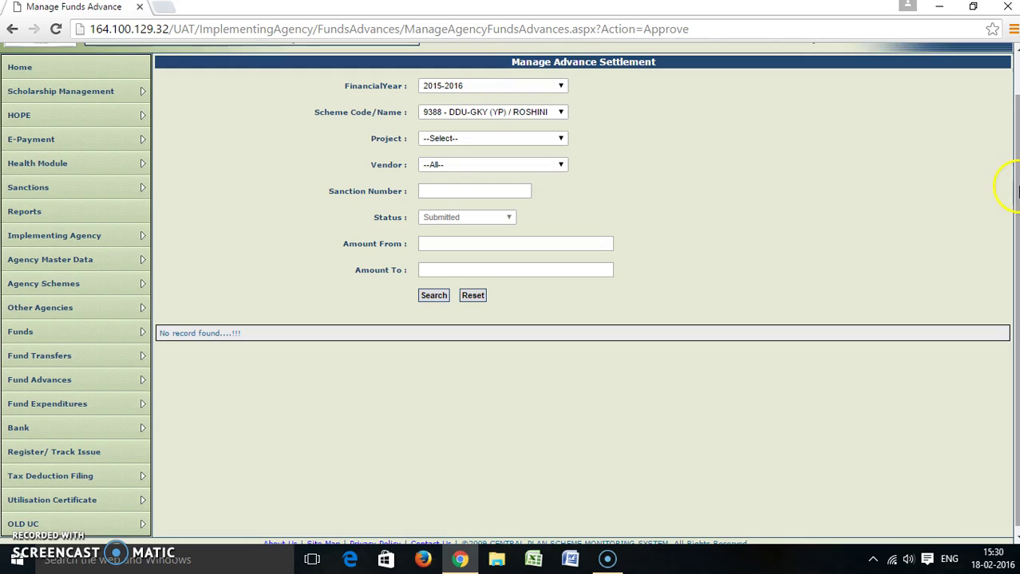
scroll(1010, 200, "down", 1)
Go to Manage Advance Settlements and open the approved Verticle Technologies Pvt. Ltd. advance
mouse_move(80, 368)
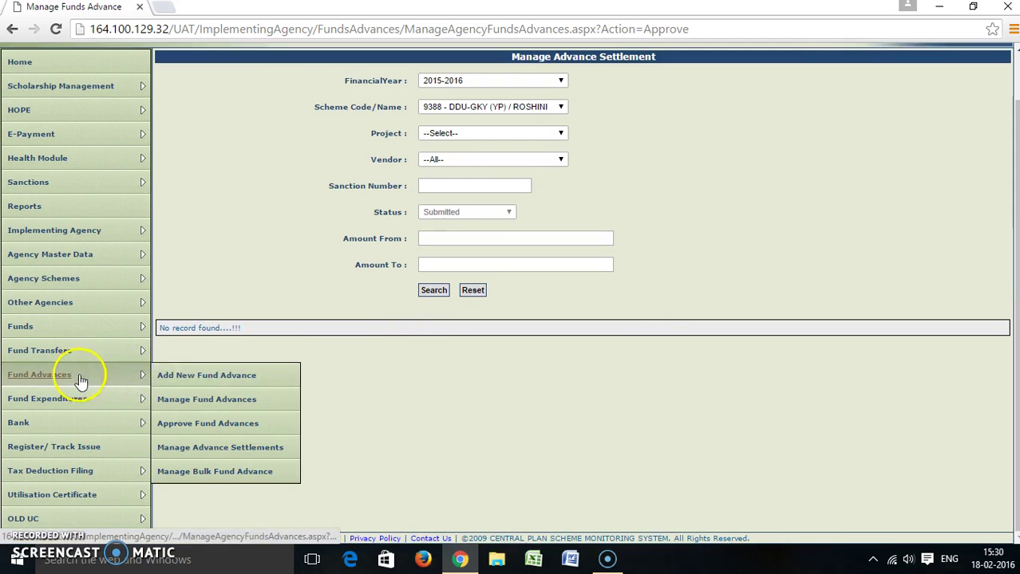
left_click(198, 450)
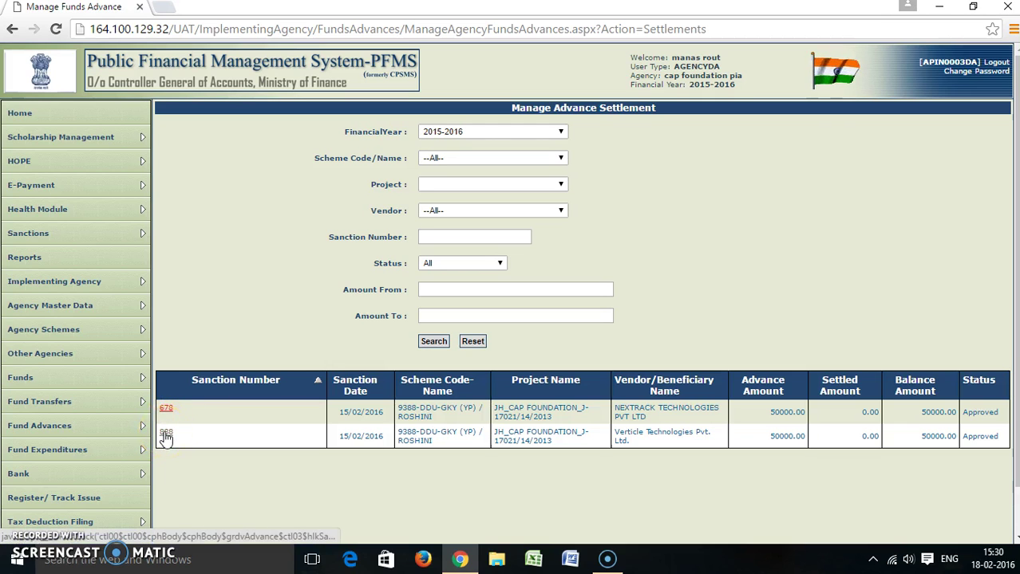
left_click(166, 435)
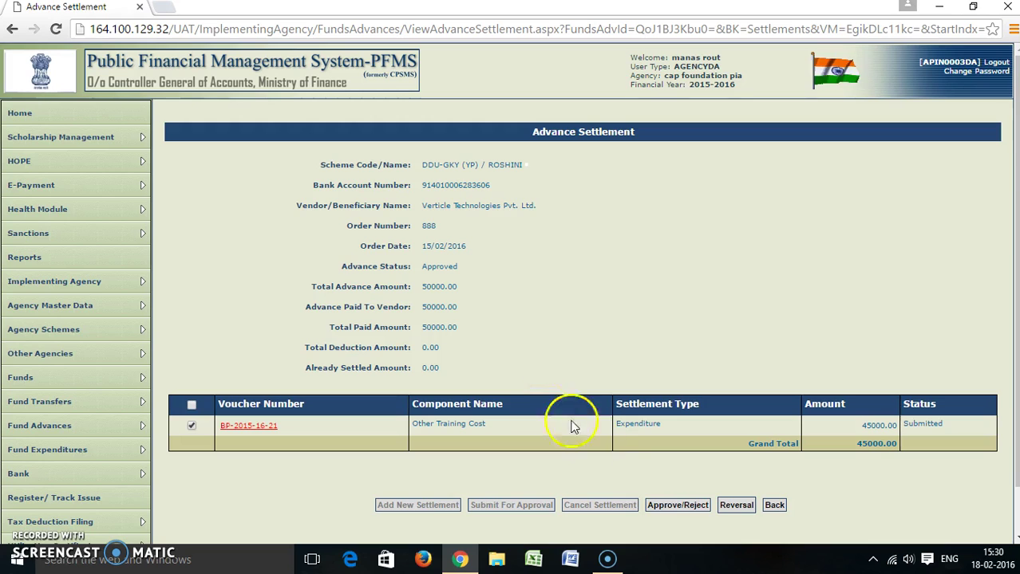
Approve the submitted Other Training Cost settlement with the remark "settlement approved"
left_click(670, 508)
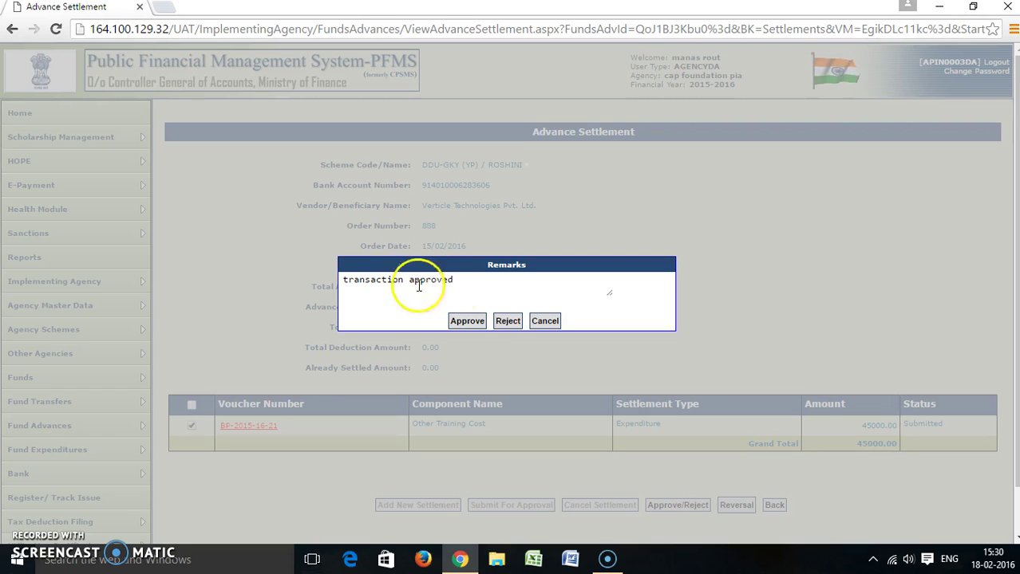
left_click(343, 281)
type("Tettlem")
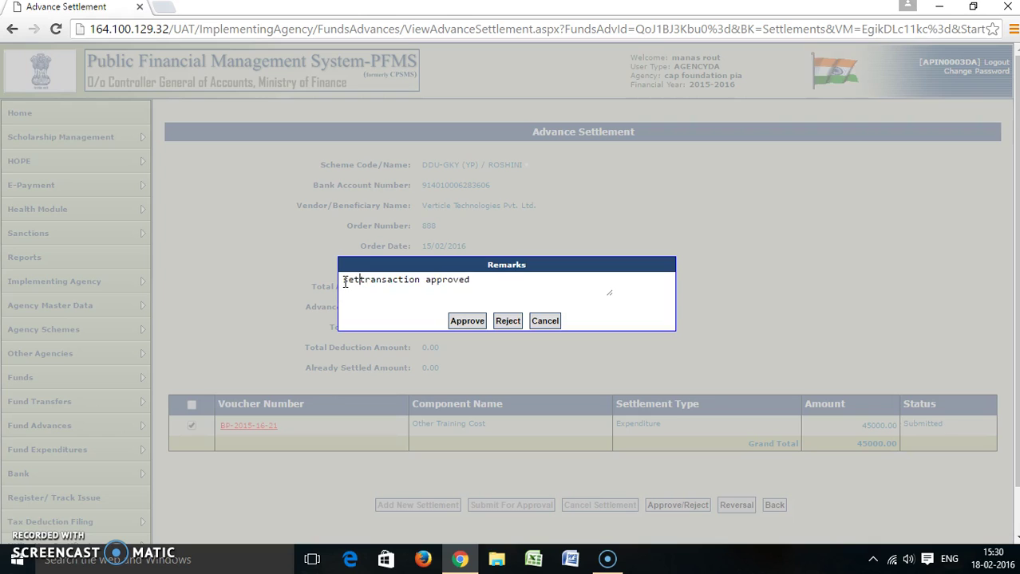
type("nt")
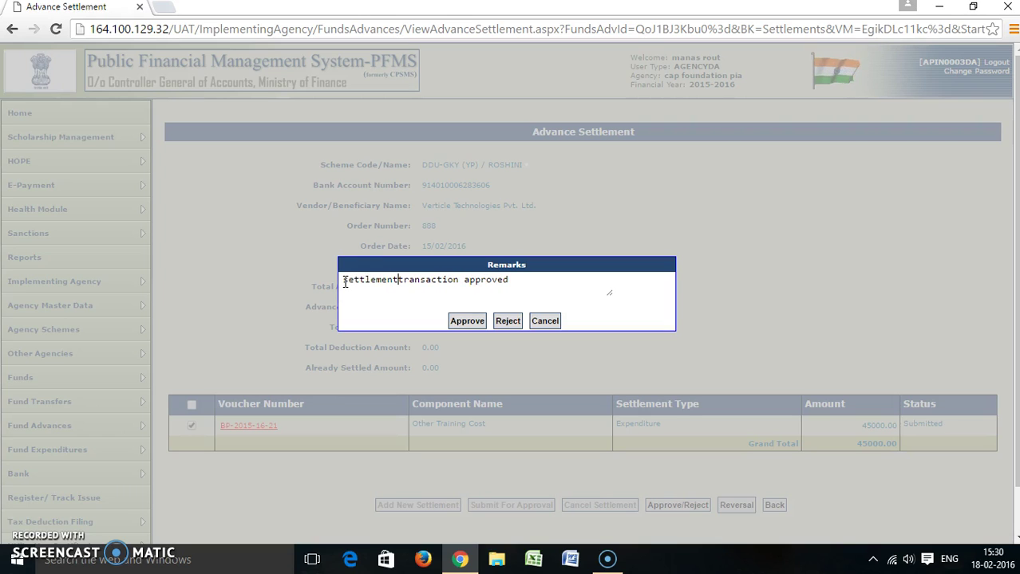
type("/")
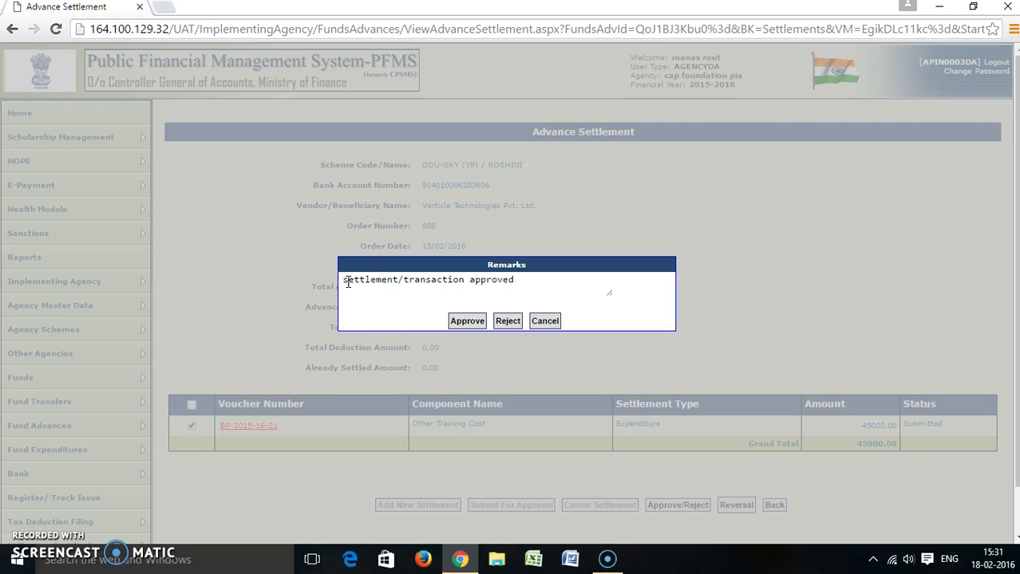
key("Delete")
key("Delete")
key("Delete")
key("Delete")
key("Delete")
key("Delete")
key("Delete")
key("Delete")
key("Delete")
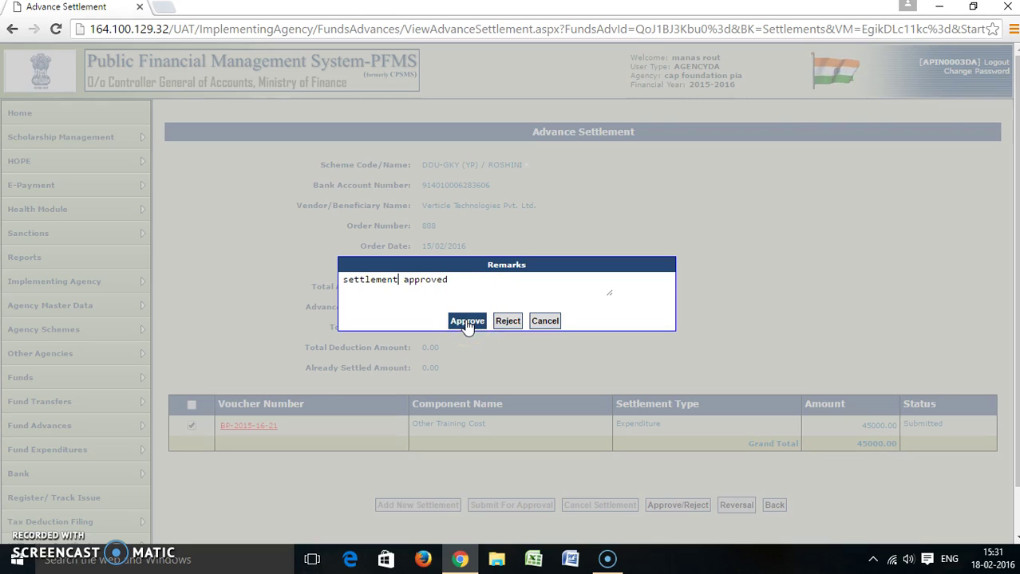
left_click(467, 322)
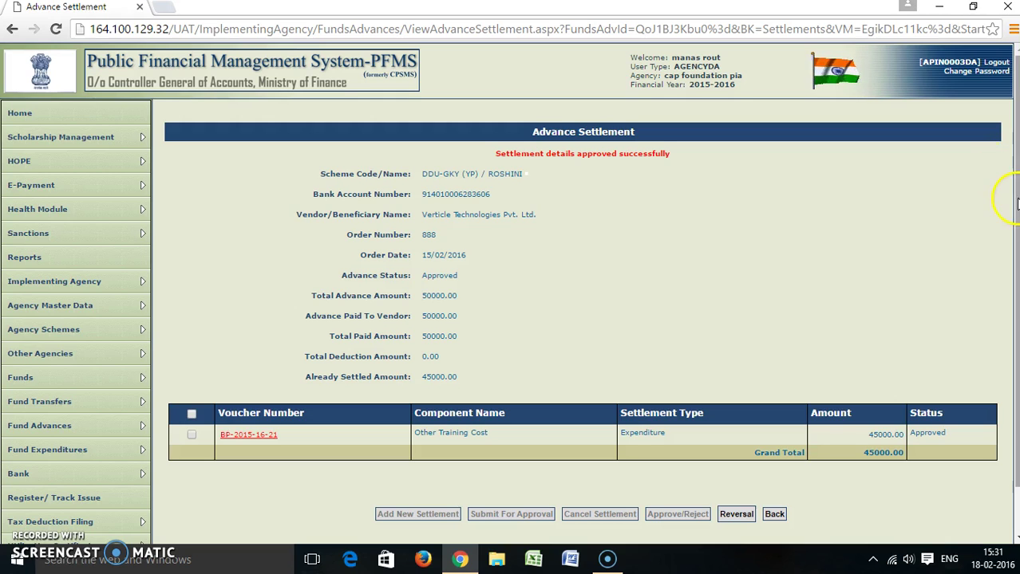
left_click_drag(1014, 194, 1013, 271)
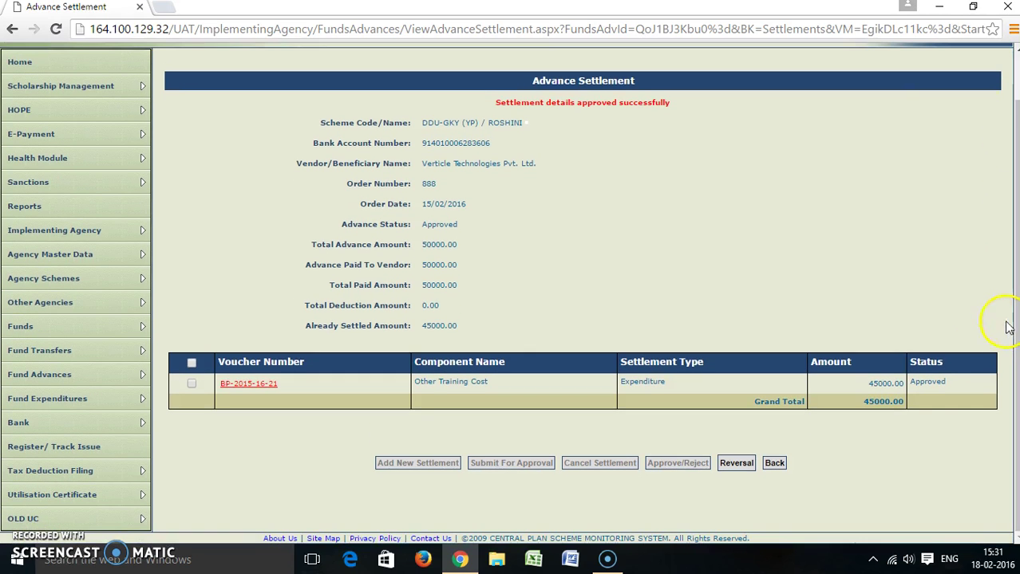